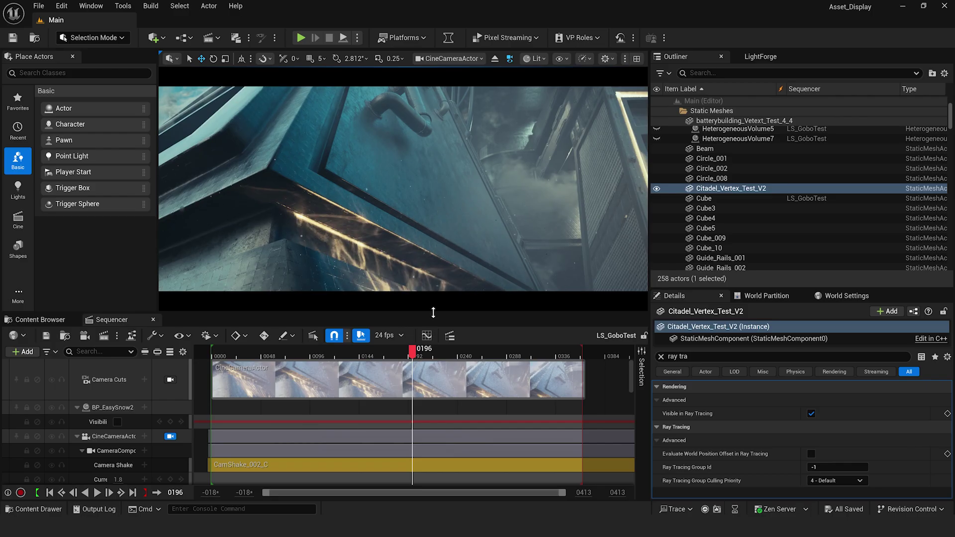
- Play the LS_GoboTest shot, stop it, and scrub back to around frame 0199
mouse_move(407, 353)
mouse_down()
mouse_move(390, 352)
mouse_move(412, 352)
mouse_up()
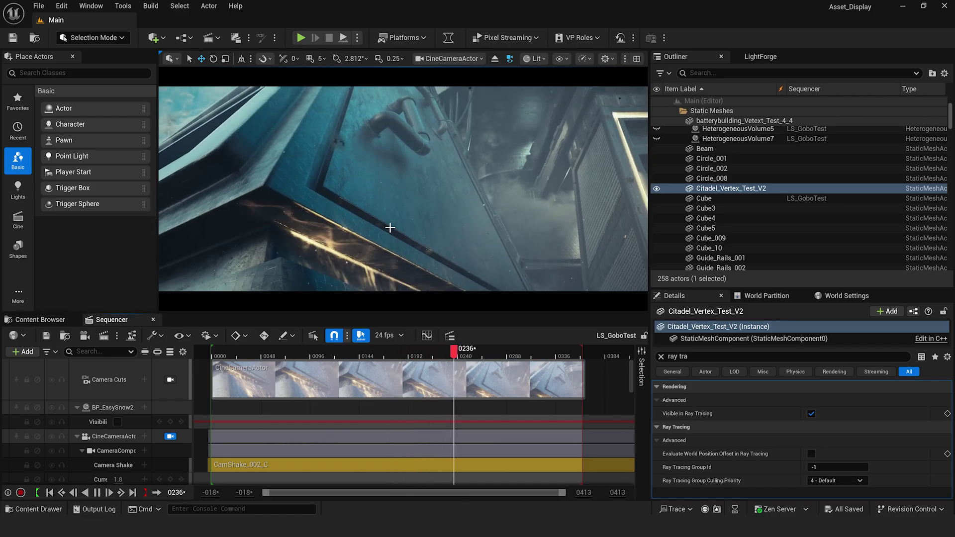
key(space)
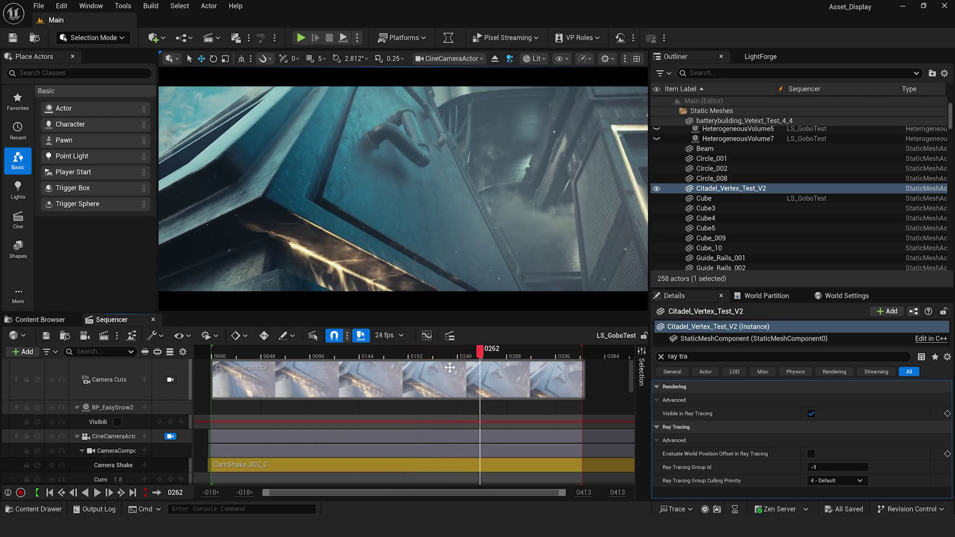
drag(480, 352, 416, 366)
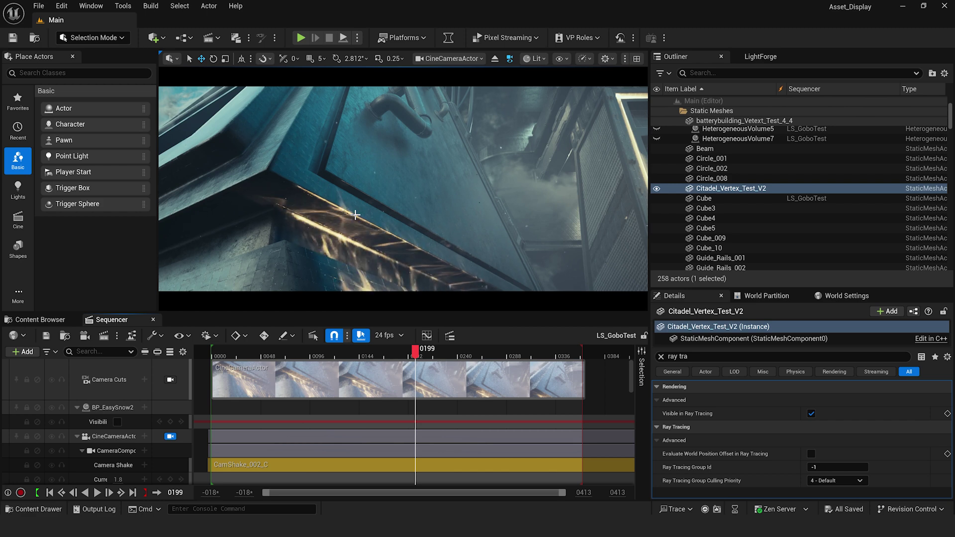
scroll(348, 423, down, 3)
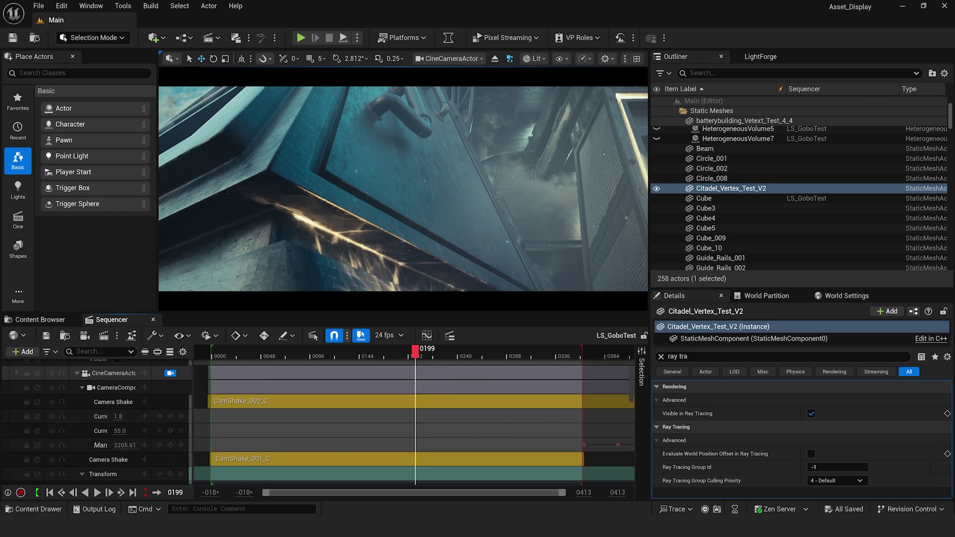
- In LightForge, set Cine Camera Actor/PPV to CineCameraActor4 and enable Draw Debug Focus Plane
click(774, 58)
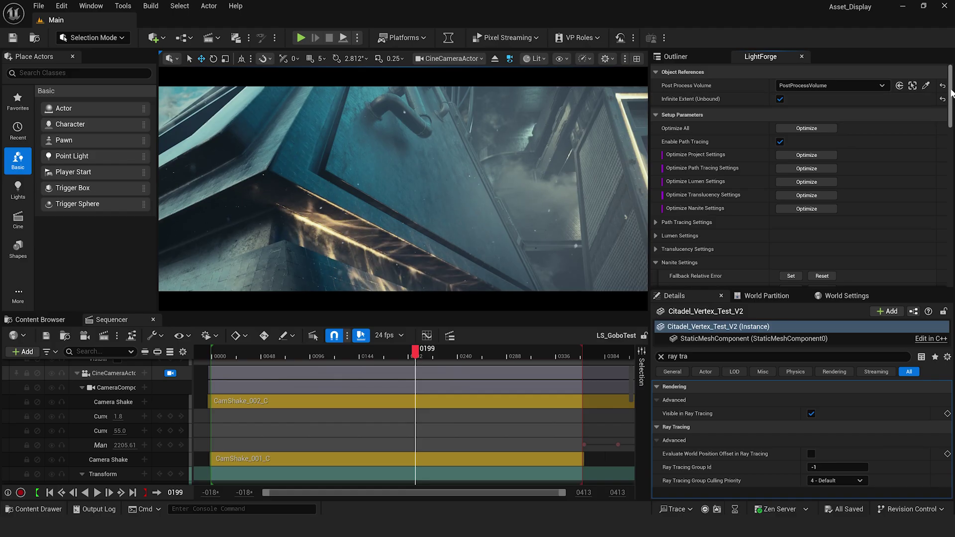
drag(951, 92, 948, 196)
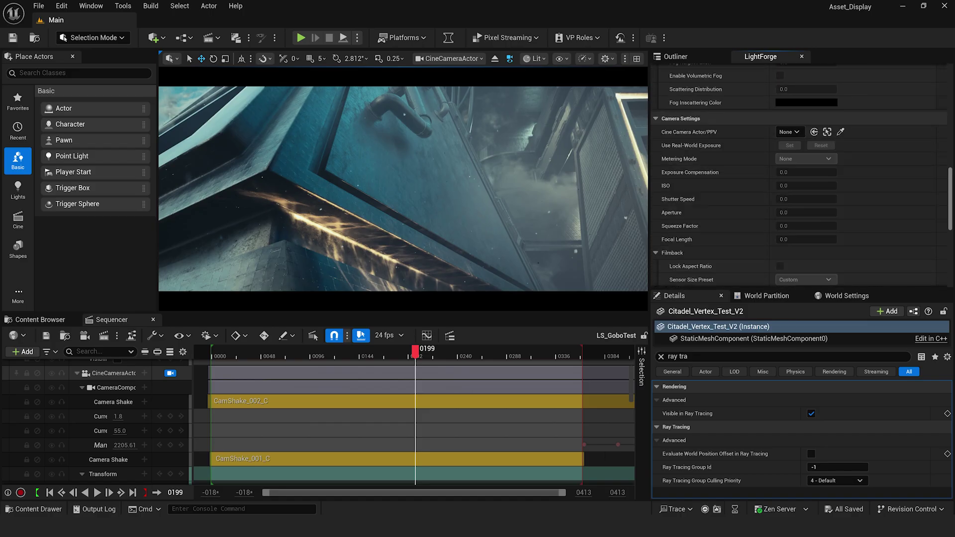
click(792, 132)
click(858, 267)
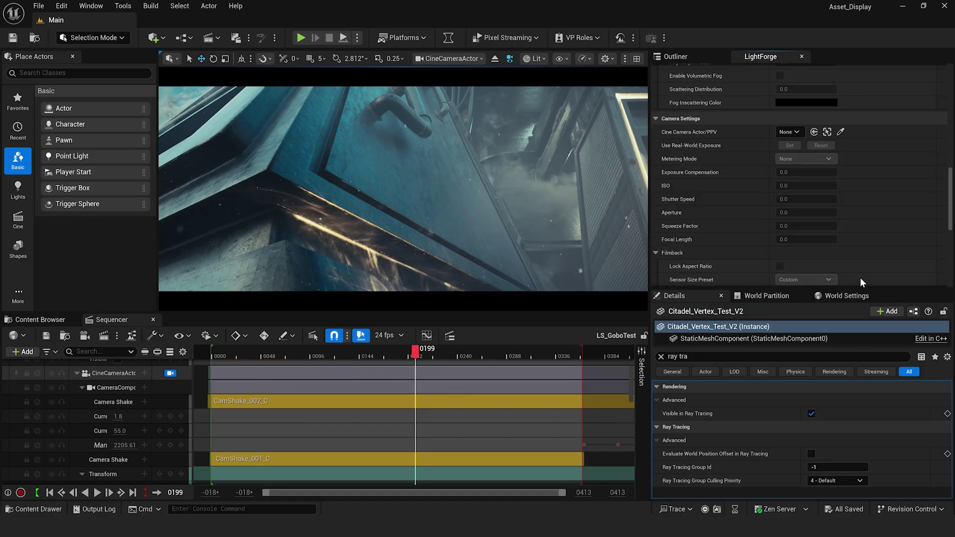
scroll(788, 207, down, 3)
click(780, 208)
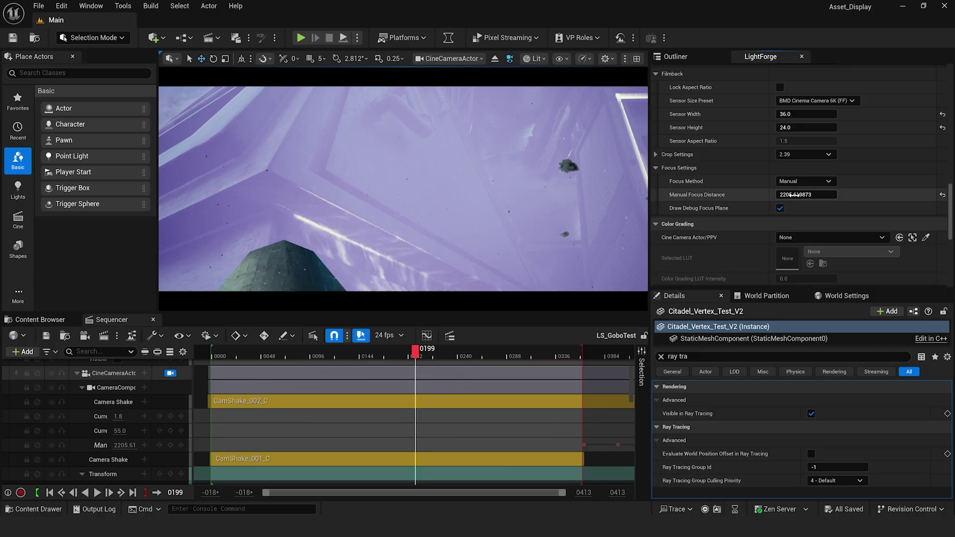
- Set Manual Focus Distance to about 1057 and turn off the debug focus plane
drag(794, 194, 756, 195)
click(780, 209)
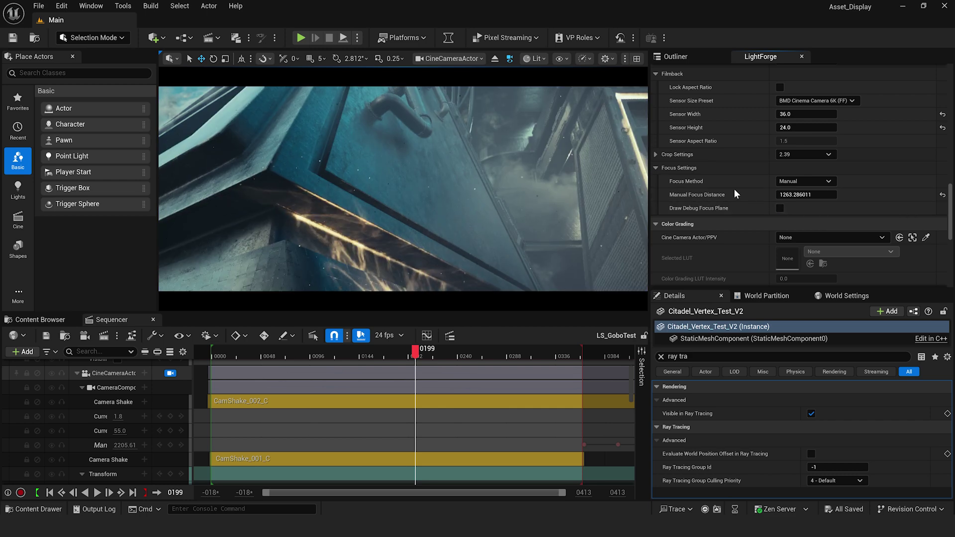
drag(805, 194, 825, 194)
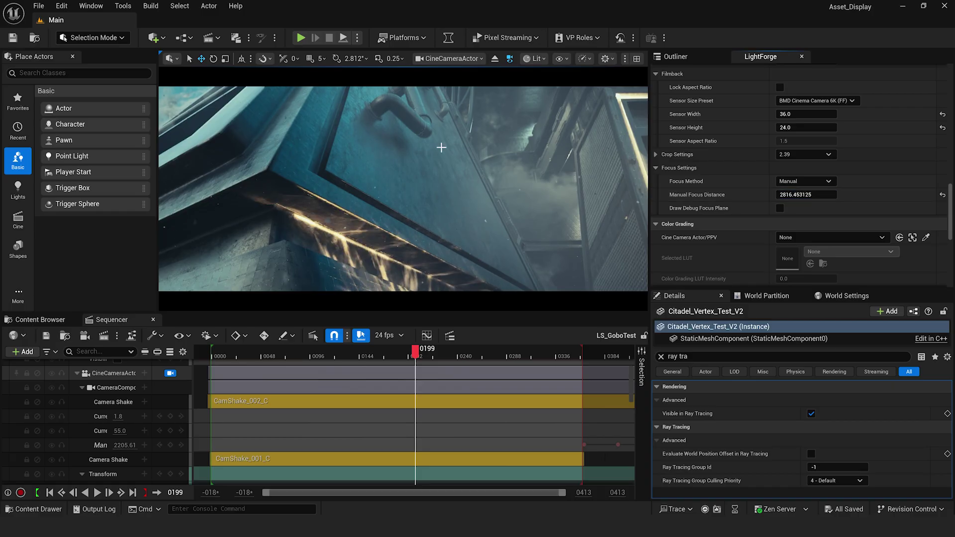
mouse_move(806, 194)
mouse_down()
mouse_move(776, 195)
mouse_move(816, 194)
mouse_up()
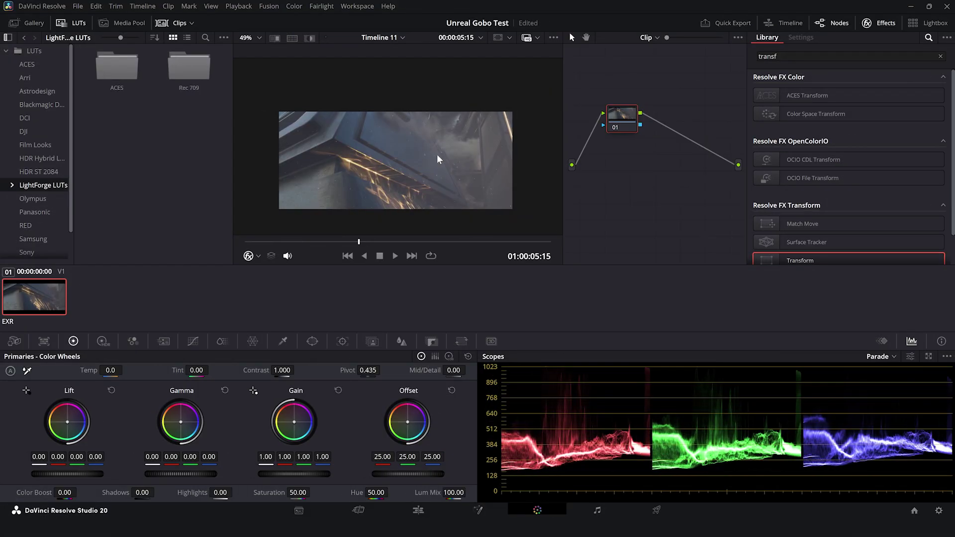
- Add serial node 02 with the ACES_LF LUT 11_Color LUT and scrub the clip to check it
scroll(440, 166, up, 1)
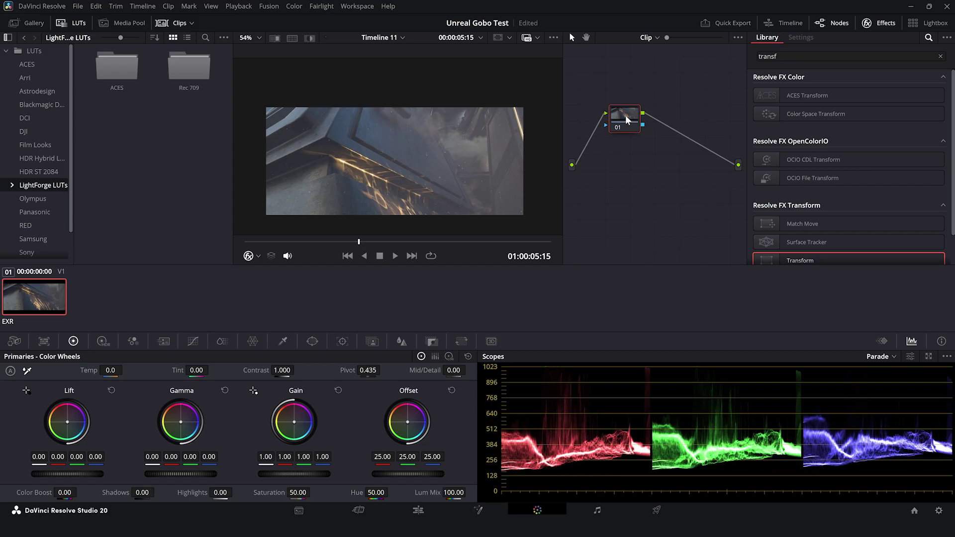
key(alt+s)
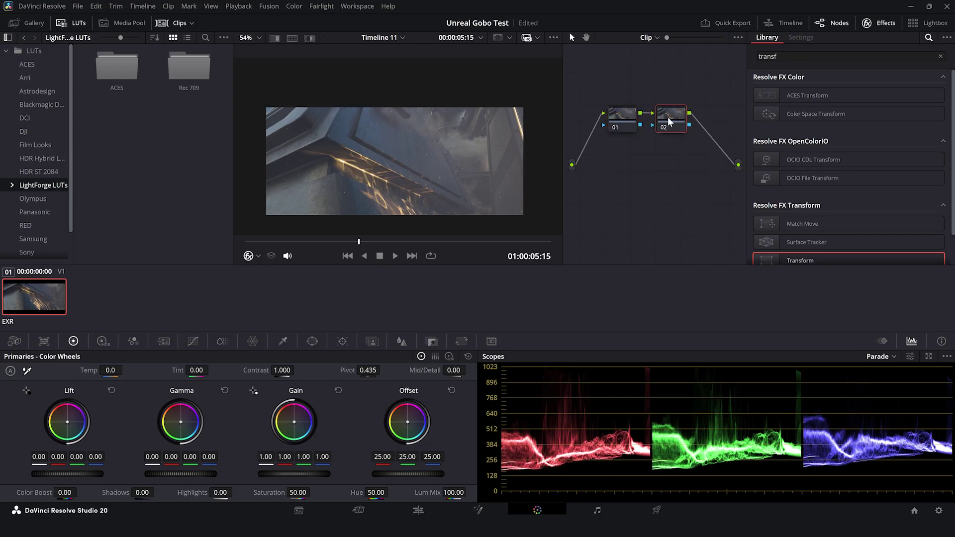
double_click(117, 67)
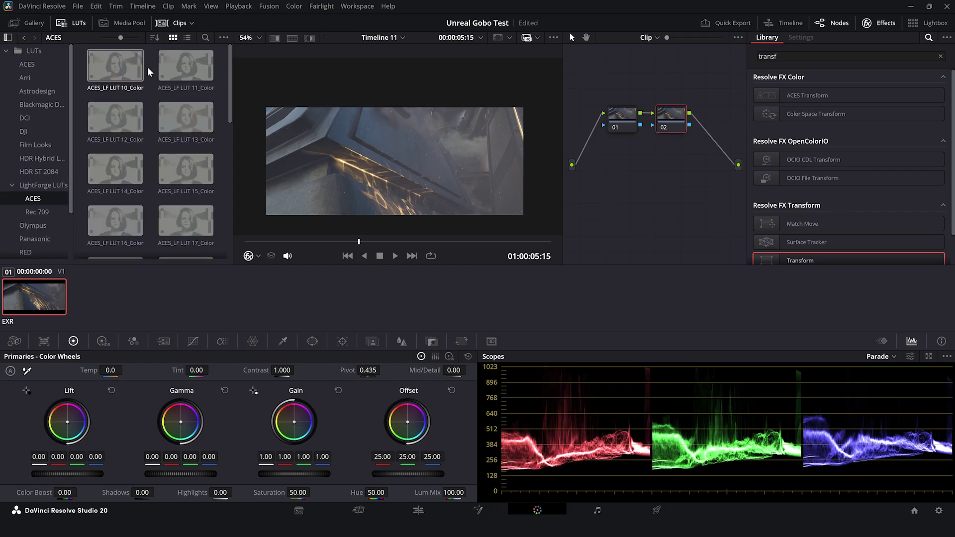
drag(186, 65, 670, 119)
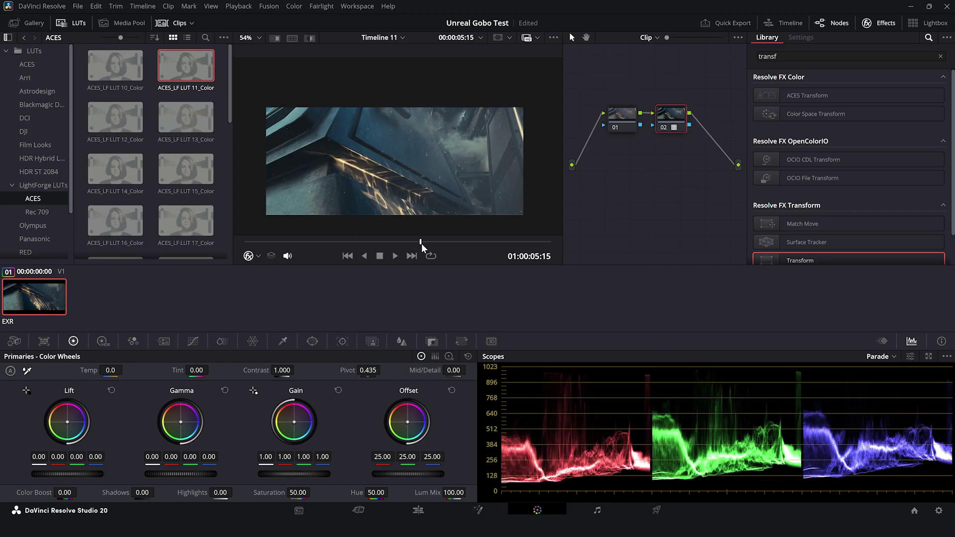
click(439, 242)
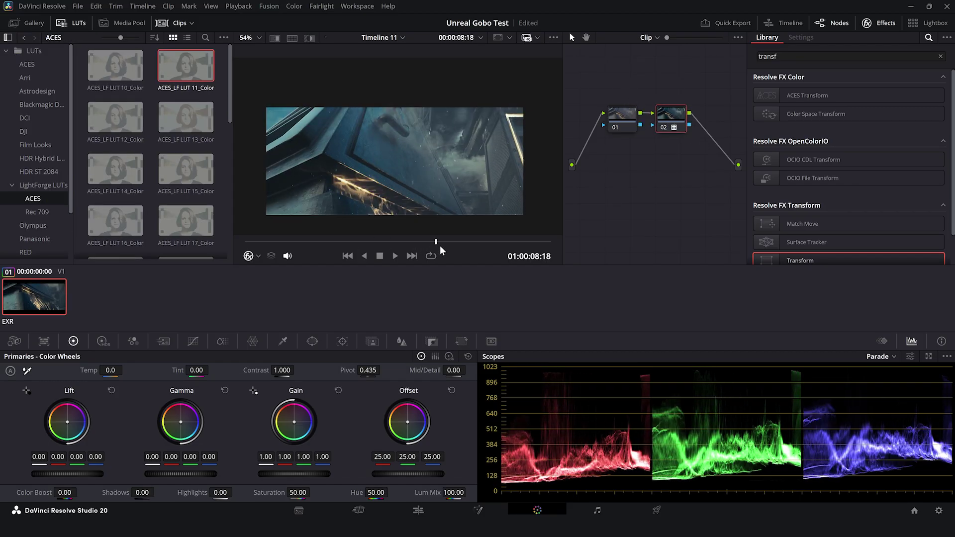
click(388, 242)
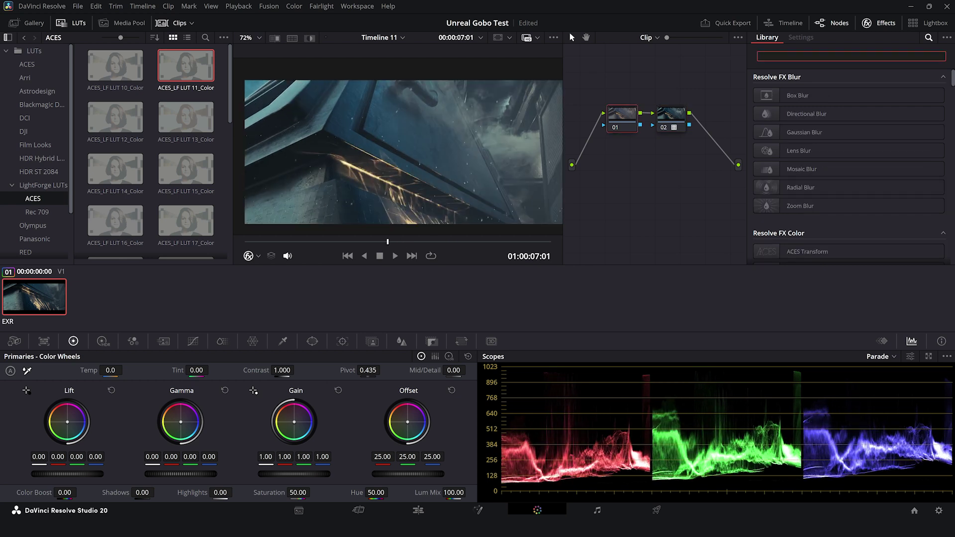
- Apply Lens Blur to node 01, inspect the enlarged frame, and save the project
text(lens b)
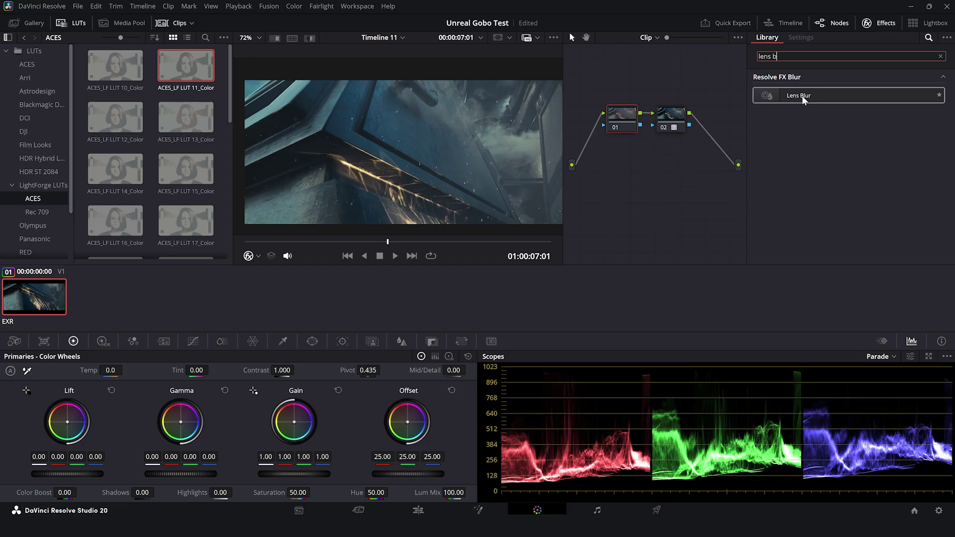
drag(806, 100, 622, 122)
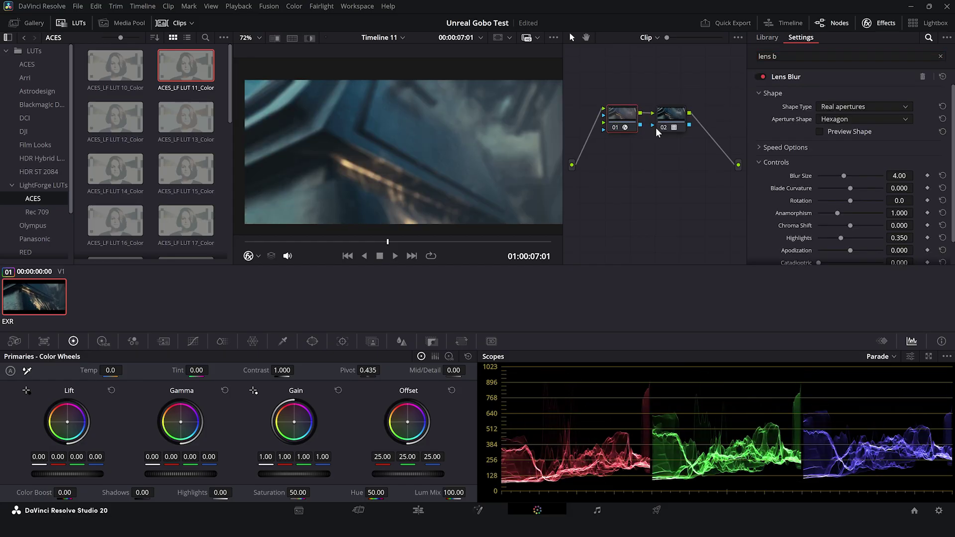
scroll(424, 151, up, 5)
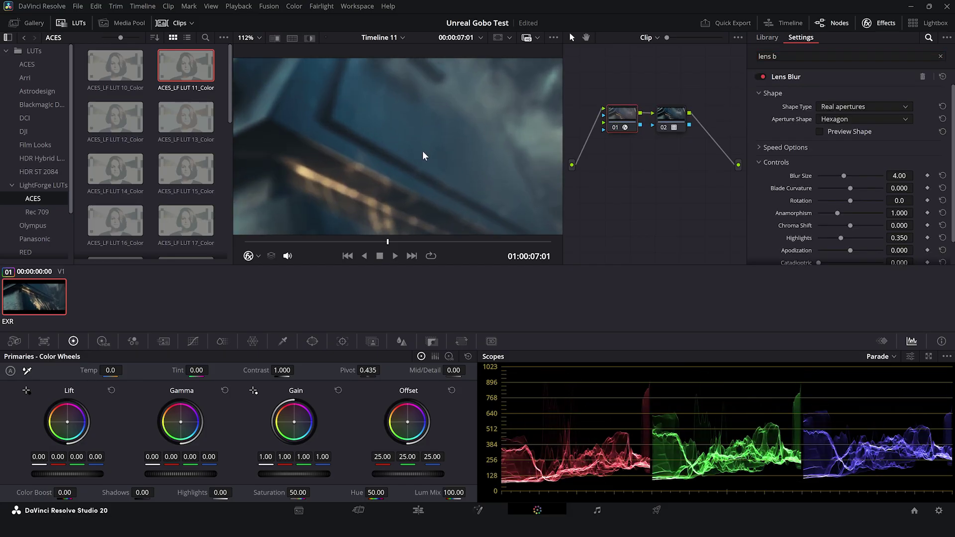
middle_drag(472, 161, 451, 120)
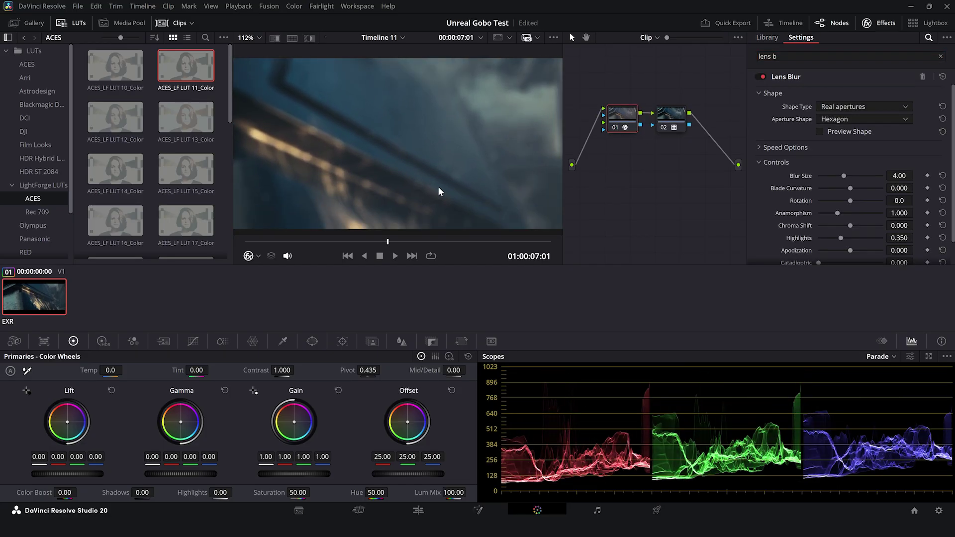
key(ctrl+s)
- Raise the Lens Blur size to 4.03 and lower anamorphism to 0.430
scroll(423, 154, down, 3)
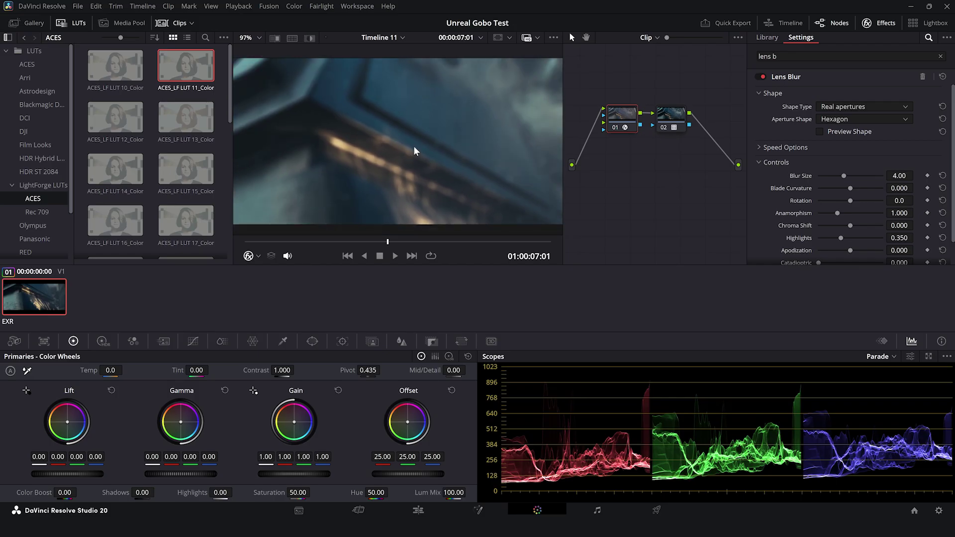
scroll(401, 172, down, 2)
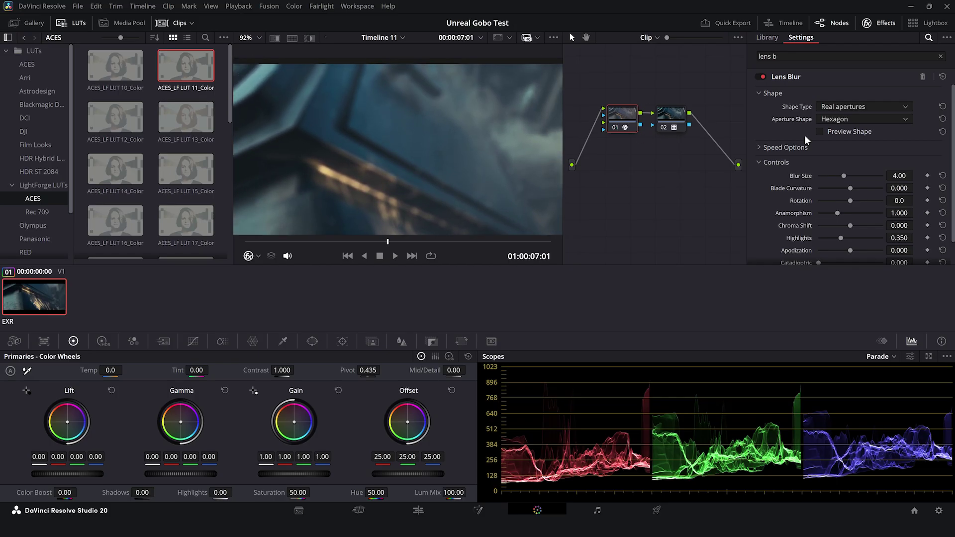
drag(846, 178, 829, 180)
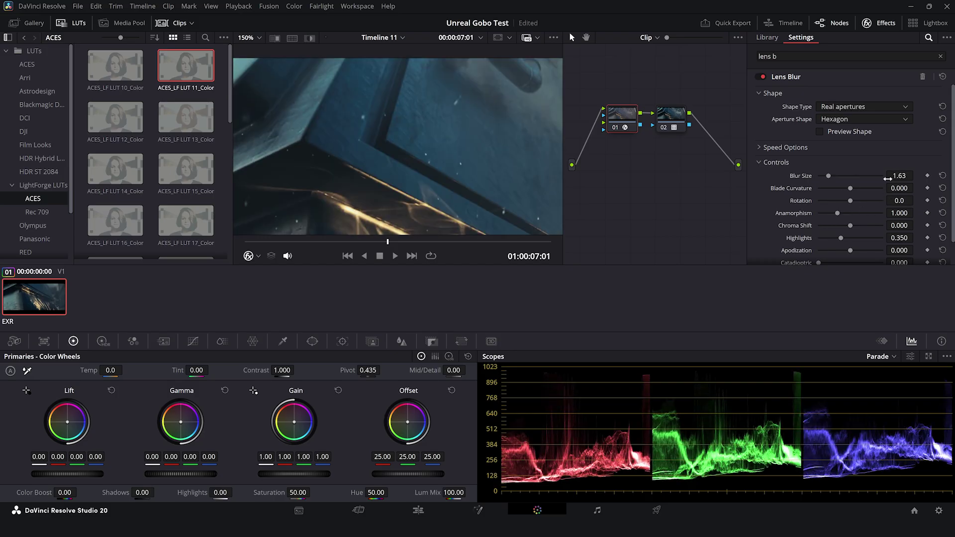
drag(888, 179, 916, 175)
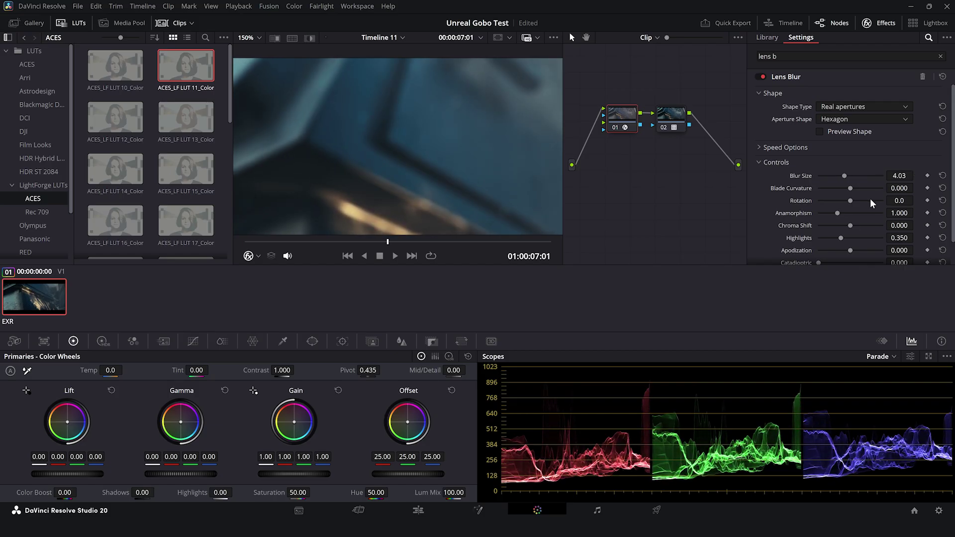
scroll(301, 167, down, 1)
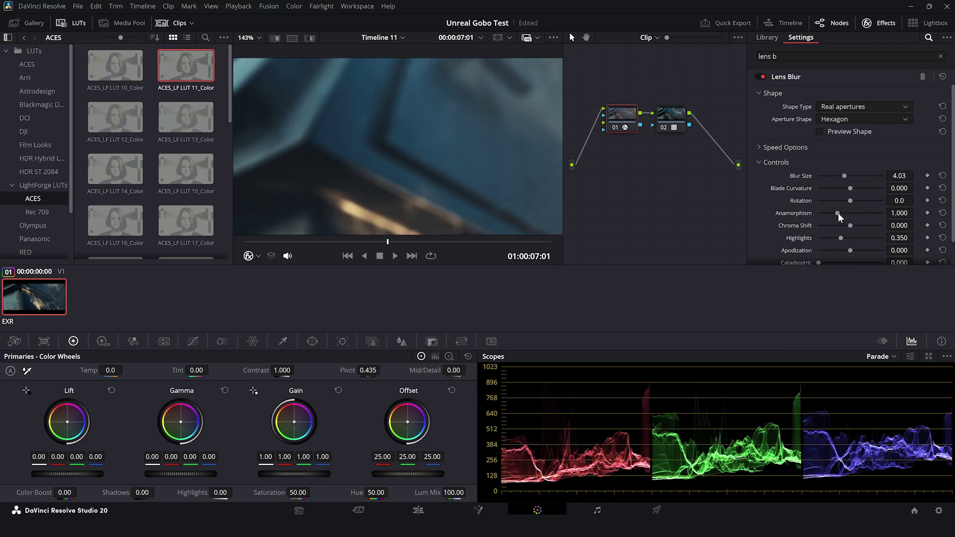
drag(838, 214, 802, 224)
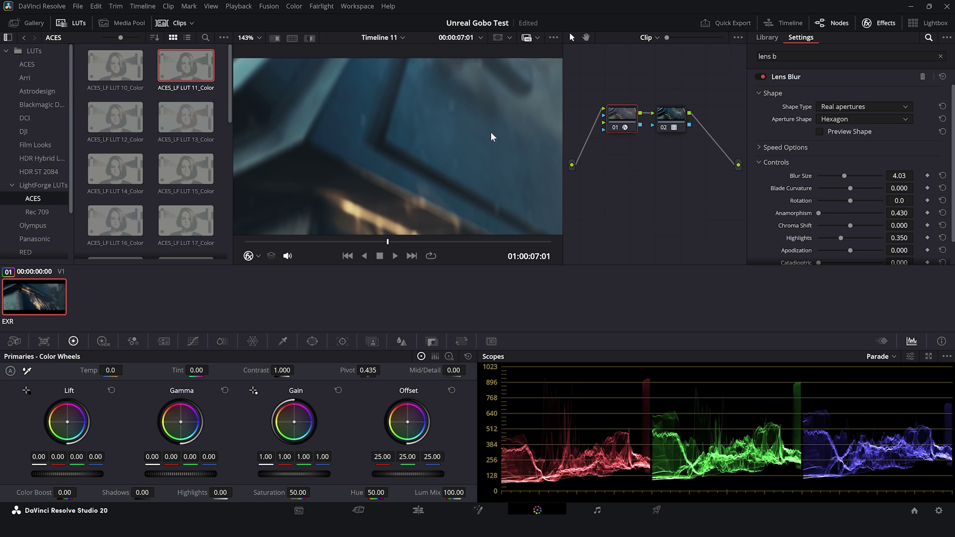
scroll(468, 142, down, 6)
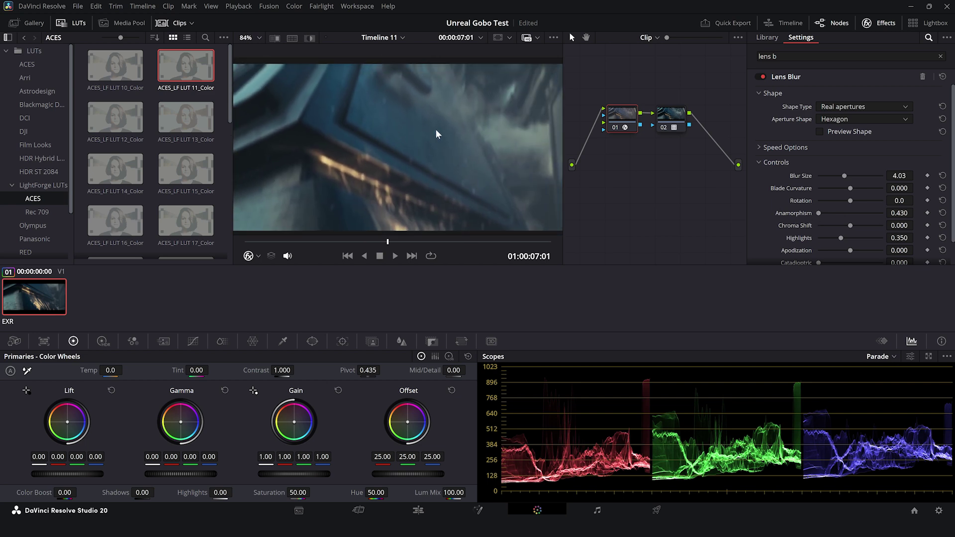
middle_drag(415, 135, 428, 145)
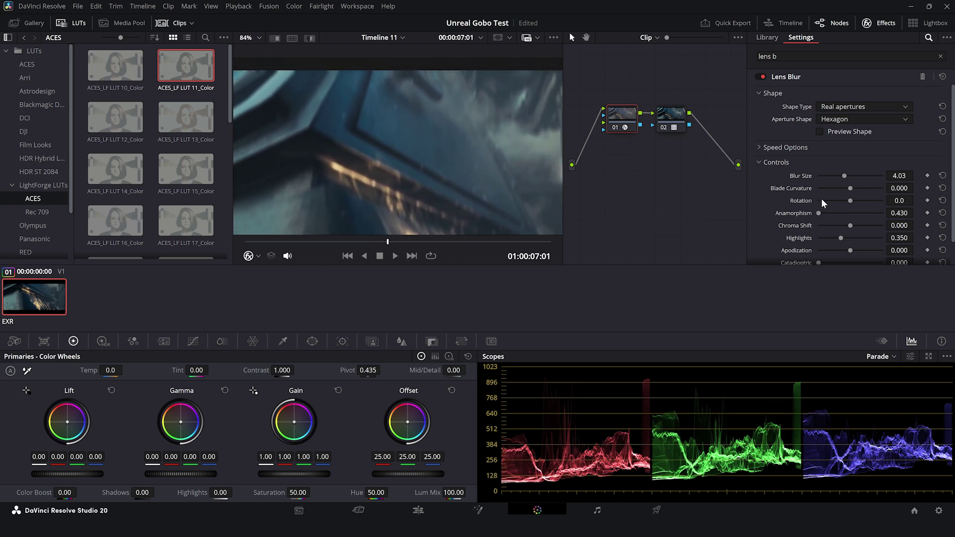
- Reset Lens Blur anamorphism to 1.000 at blur size 1.63 and toggle node 01 to compare
click(942, 213)
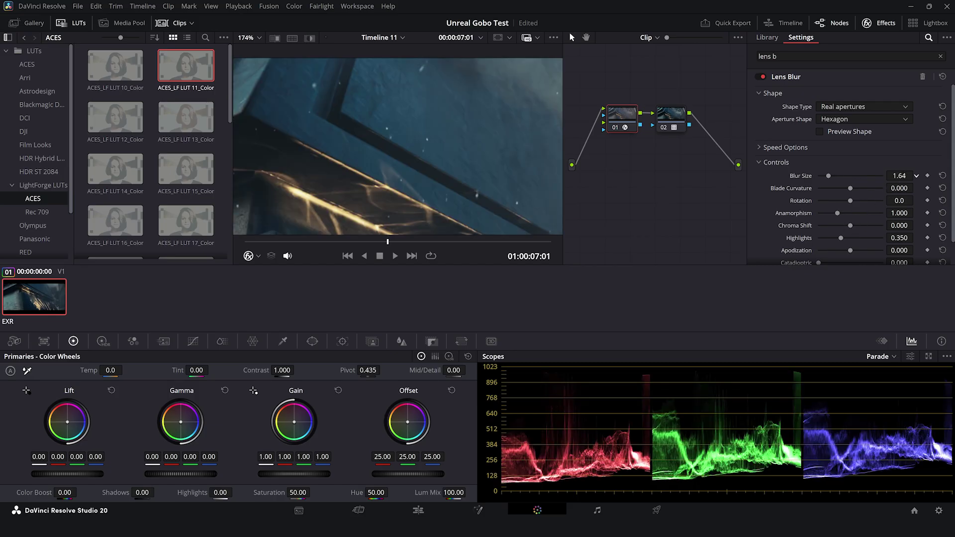
middle_drag(445, 195, 495, 149)
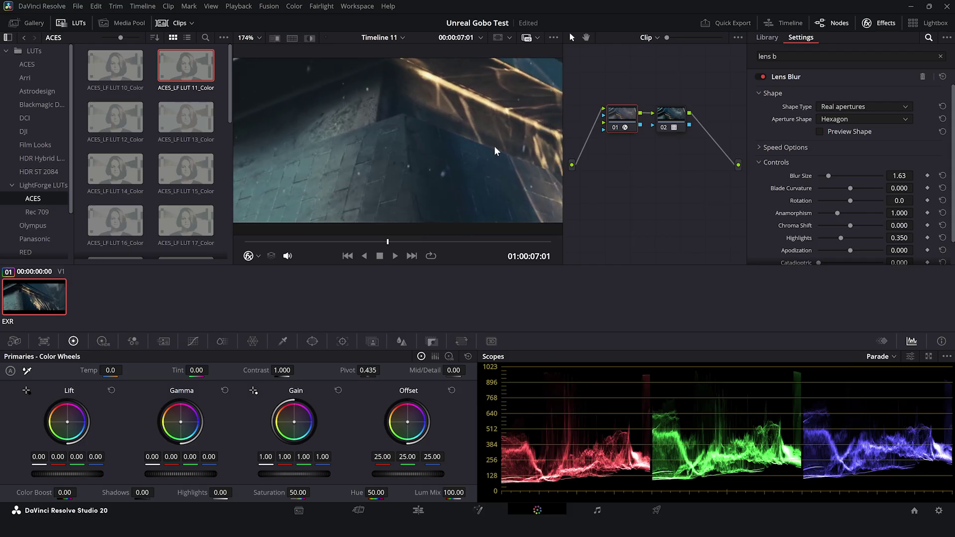
click(615, 128)
click(615, 129)
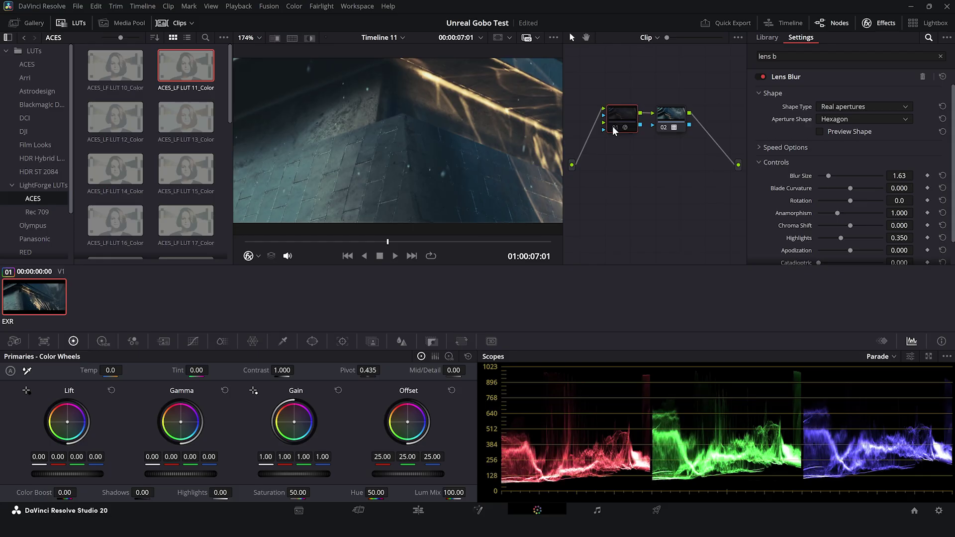
- Zoom out to the full frame, compare node 01 on and off again, then select node 02
click(615, 129)
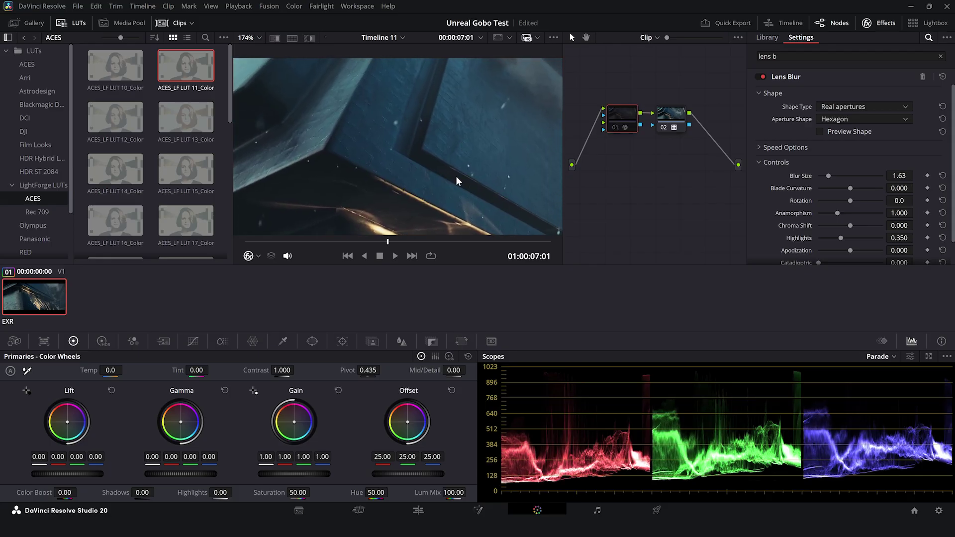
key(shift+z)
click(617, 128)
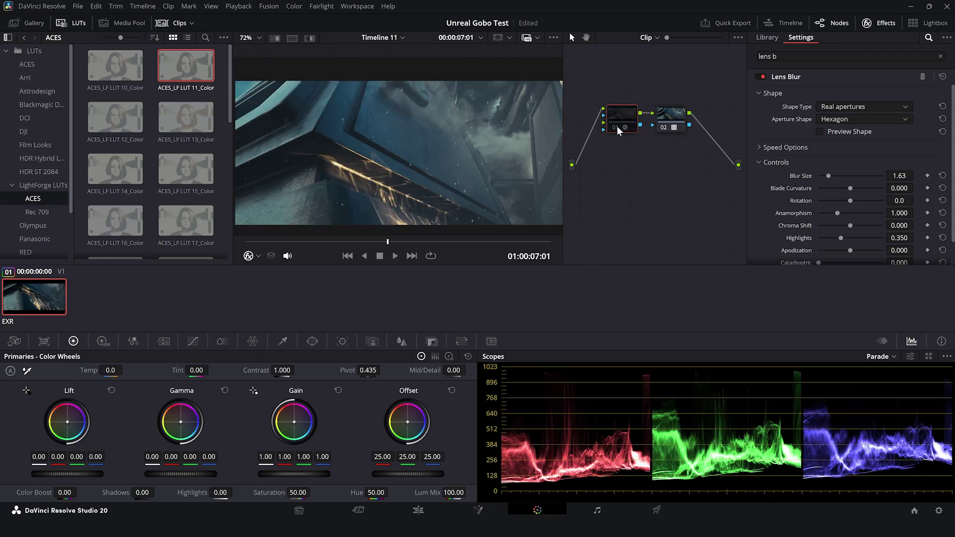
click(616, 128)
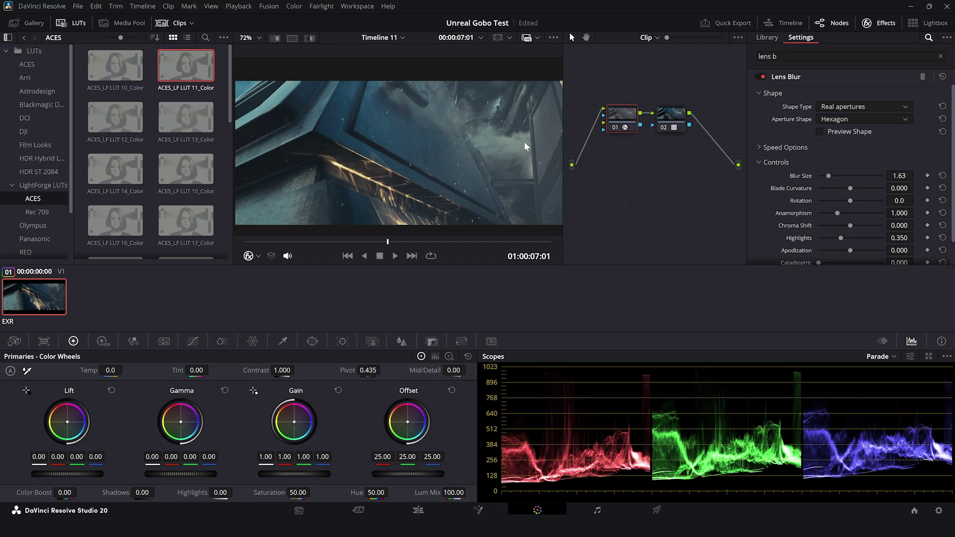
click(671, 118)
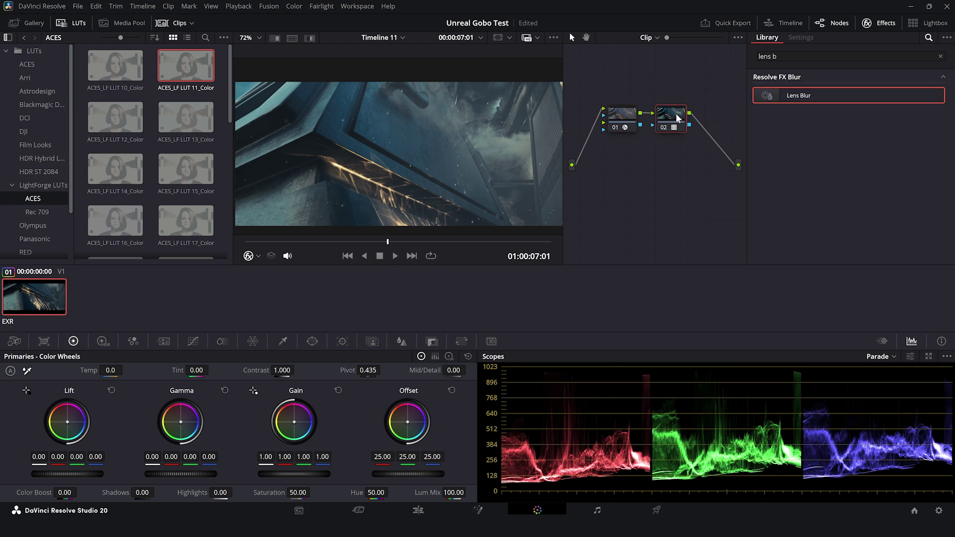
- Add serial node 03 and apply Film Grain to it from a 'gra' library search
key(alt+s)
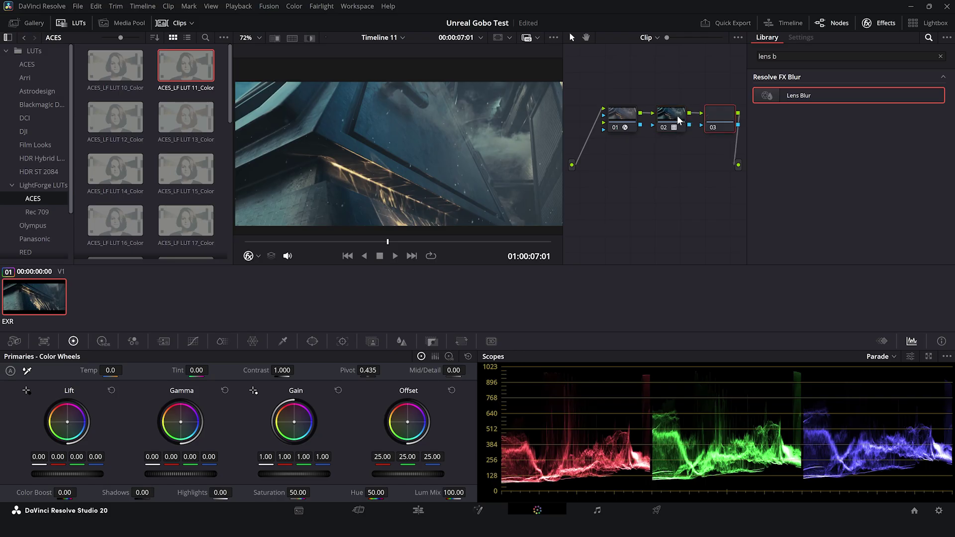
click(940, 56)
text(gra)
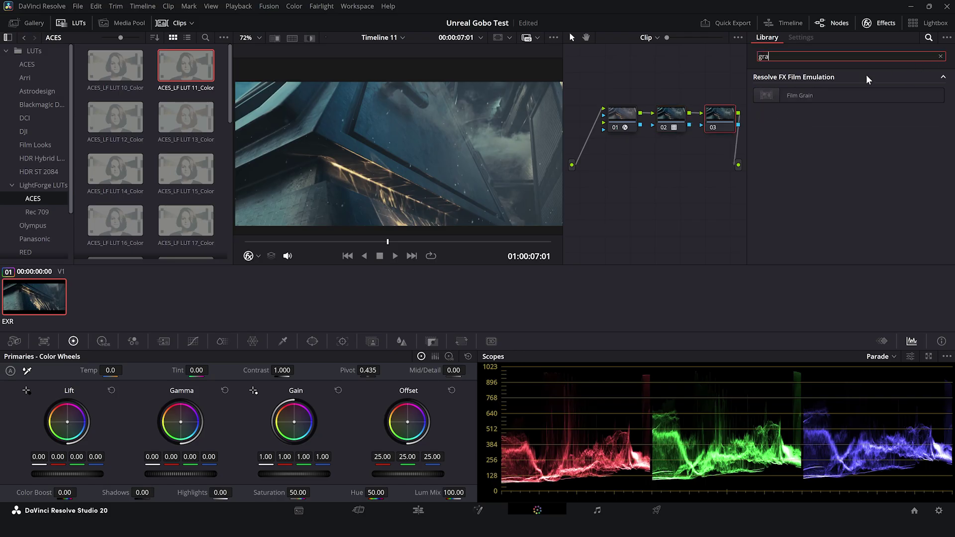
drag(796, 96, 720, 120)
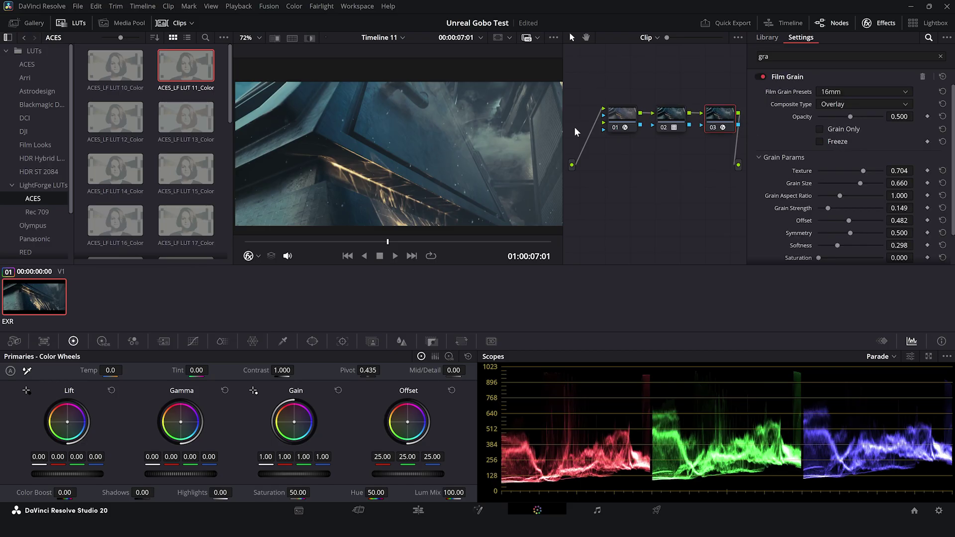
scroll(480, 153, up, 4)
scroll(366, 177, down, 3)
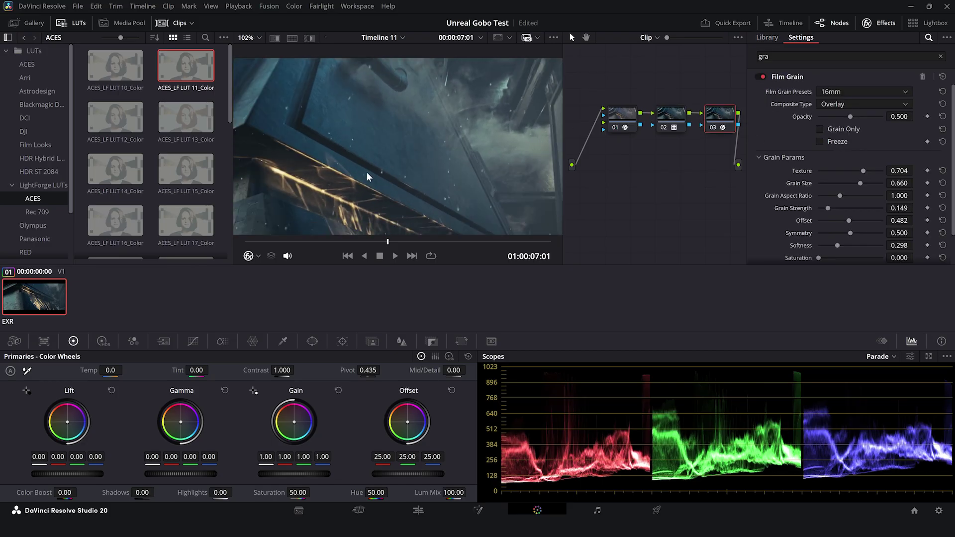
scroll(432, 171, up, 2)
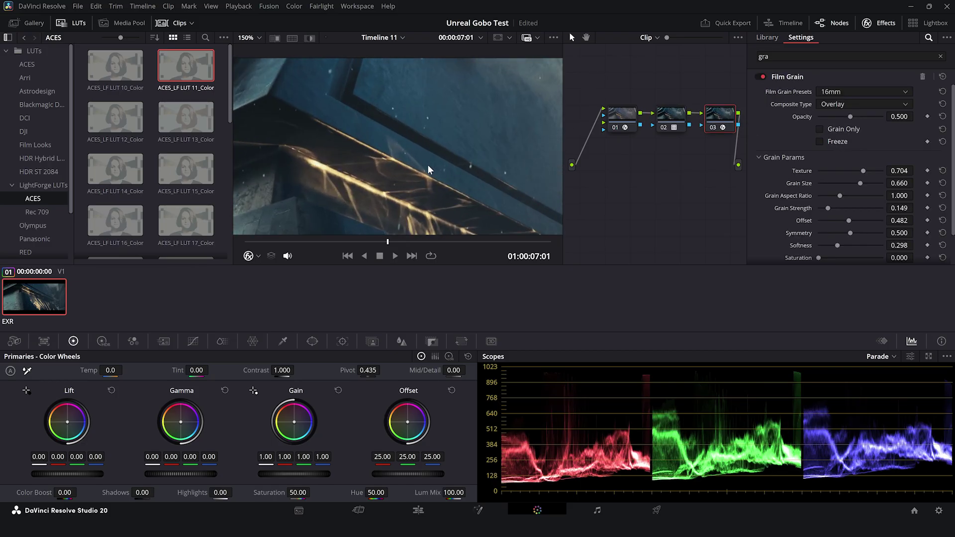
scroll(426, 171, up, 1)
- Inspect the grain up close on the sparking beam and choose the 35mm 200T preset
middle_drag(427, 171, 508, 169)
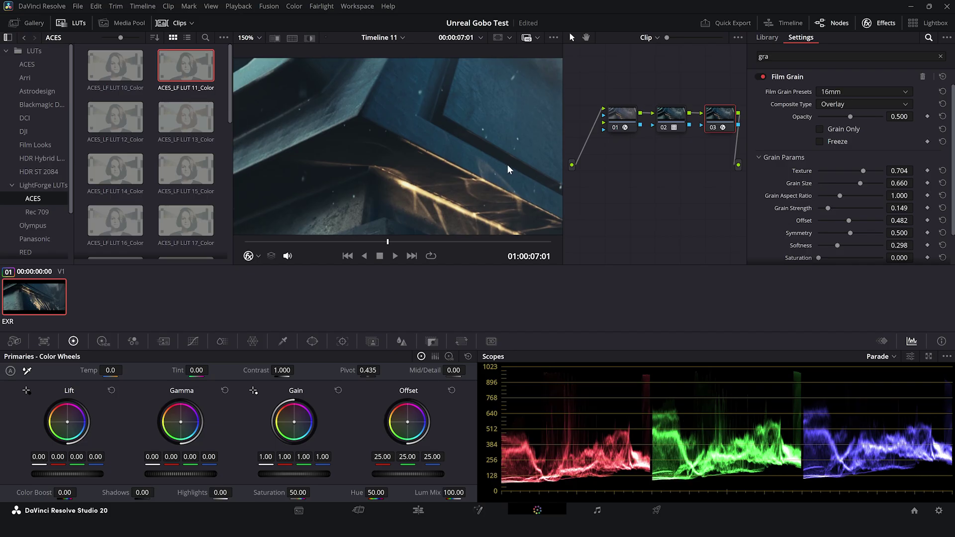
scroll(503, 171, down, 3)
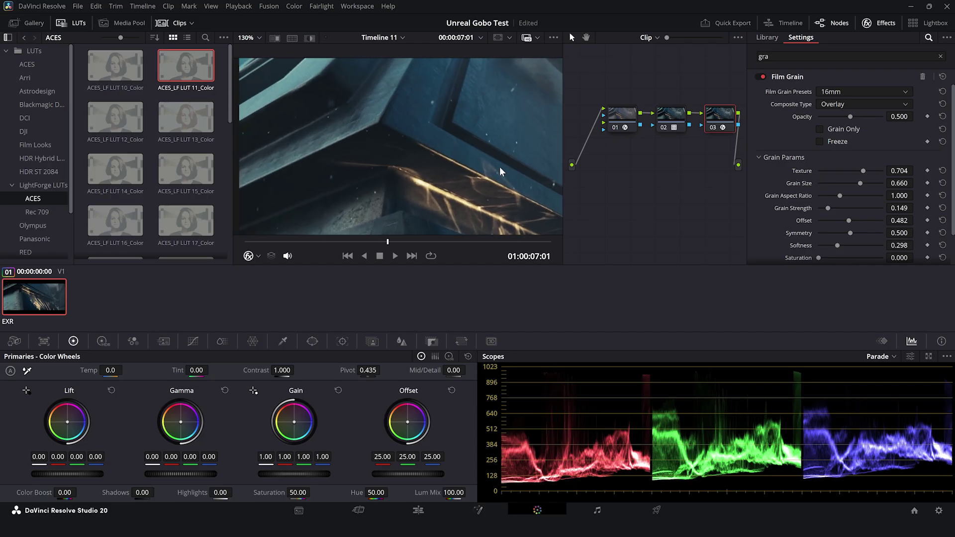
scroll(502, 171, down, 1)
middle_drag(445, 176, 417, 177)
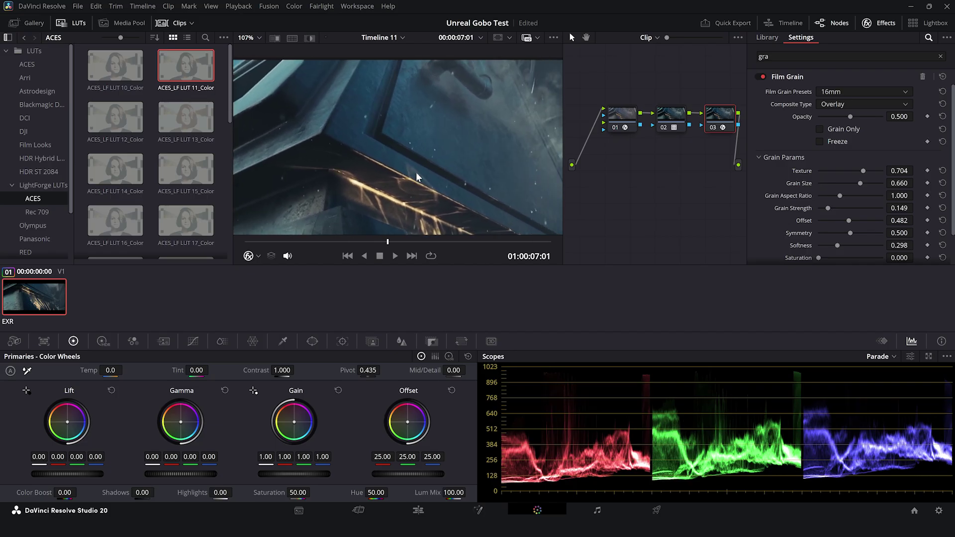
scroll(462, 143, down, 2)
scroll(428, 143, down, 1)
middle_drag(463, 143, 440, 146)
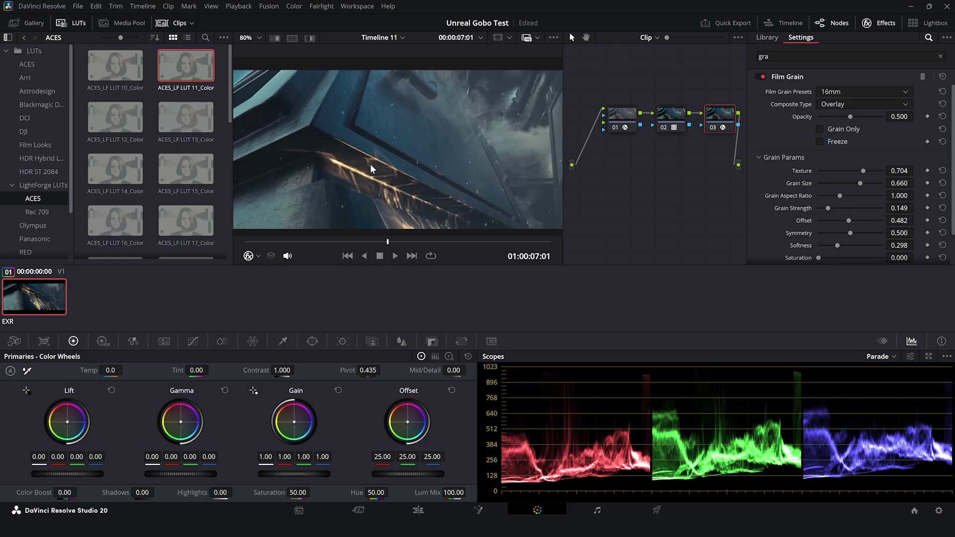
scroll(373, 164, up, 2)
scroll(444, 146, up, 3)
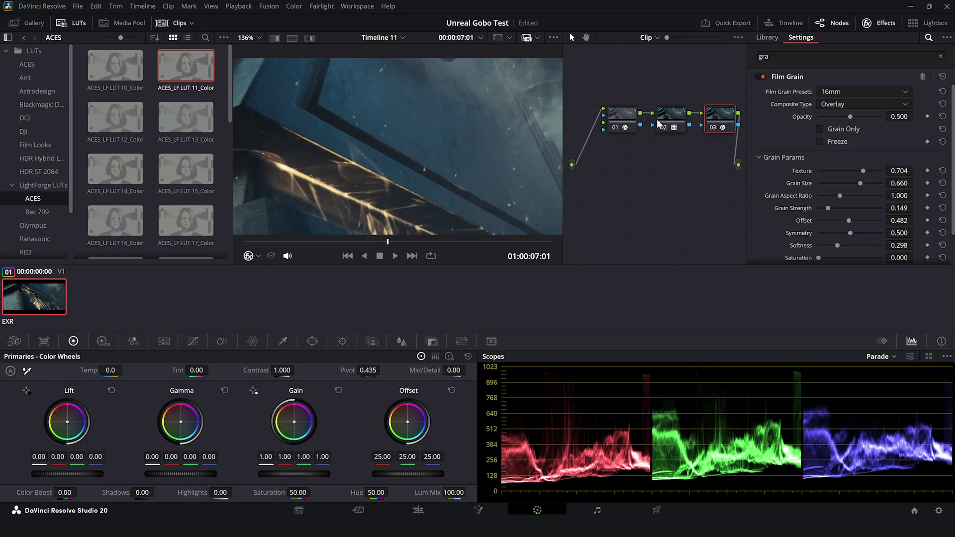
click(855, 92)
scroll(856, 189, down, 3)
click(855, 182)
- Compare the shot with the film grain node bypassed
middle_drag(473, 155, 324, 211)
scroll(324, 212, up, 1)
scroll(324, 212, up, 1)
key(ctrl+d)
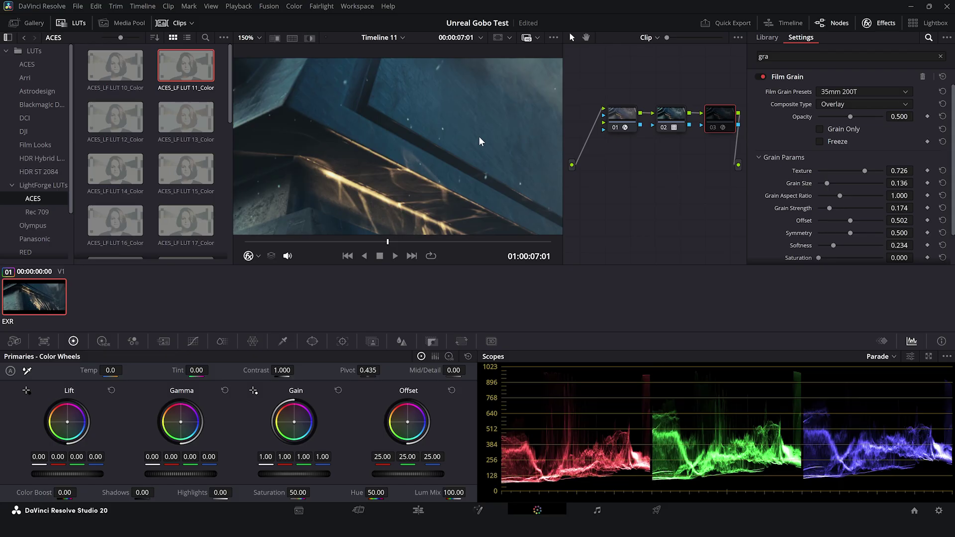
scroll(512, 157, down, 4)
scroll(500, 161, down, 1)
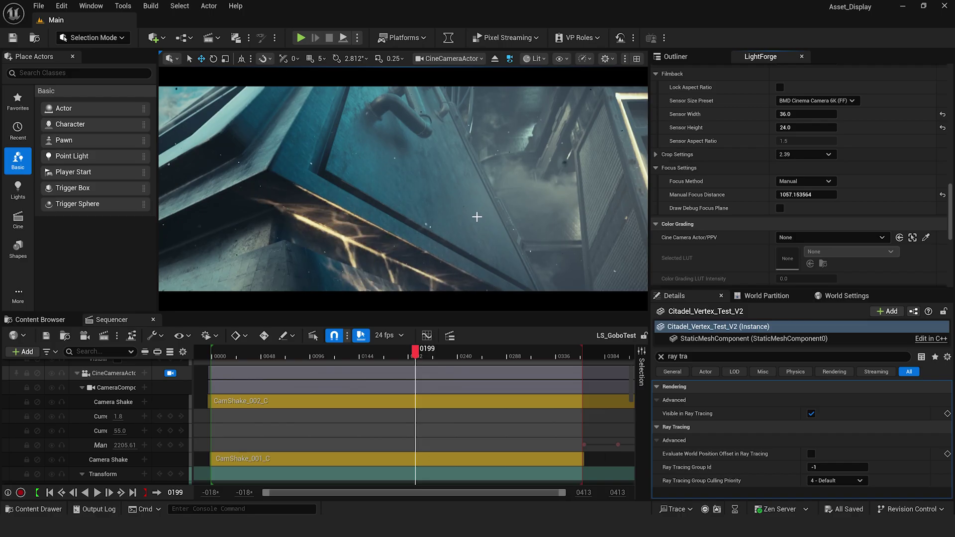
- Scrub the Sequencer to frame 0168 and scroll LightForge down to the Gobos section
mouse_move(393, 353)
mouse_down()
mouse_move(300, 356)
mouse_move(386, 354)
mouse_up()
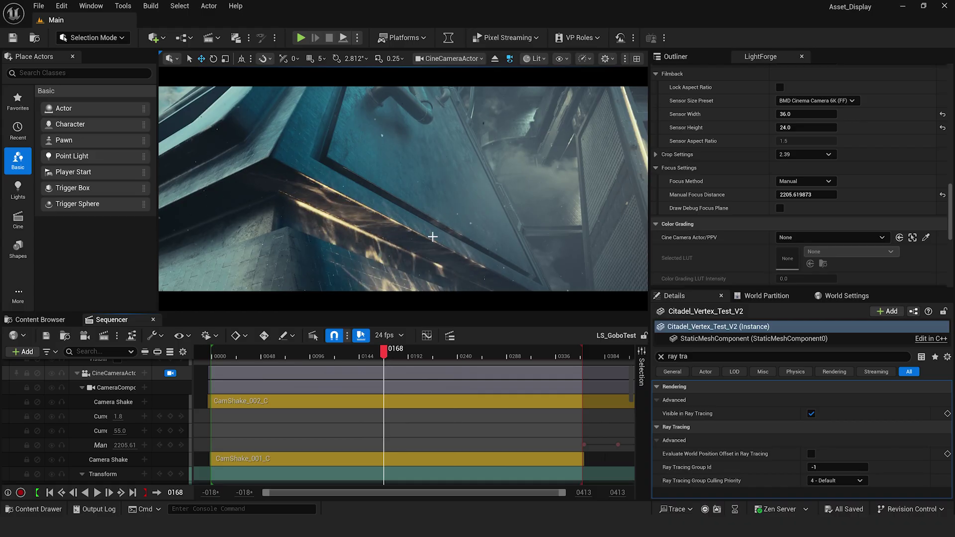
scroll(801, 174, up, 10)
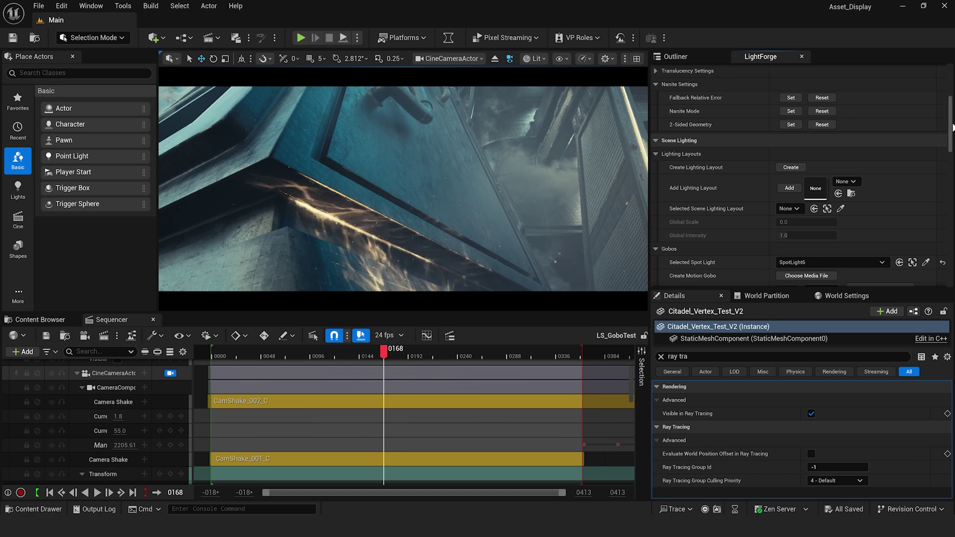
scroll(702, 162, down, 5)
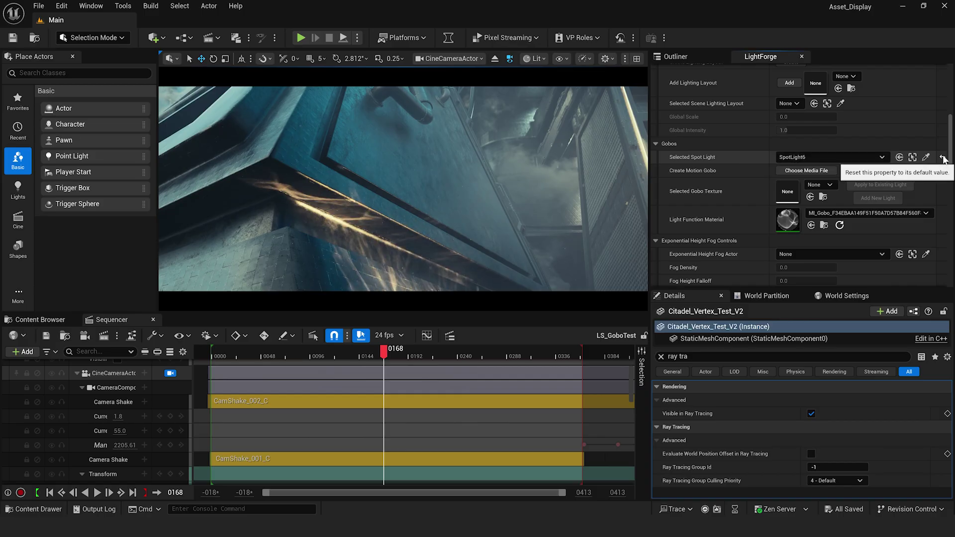
- Clear the selected spotlight and load Calm_Loop_Slow_03.mp4 as the motion gobo
click(944, 158)
click(811, 171)
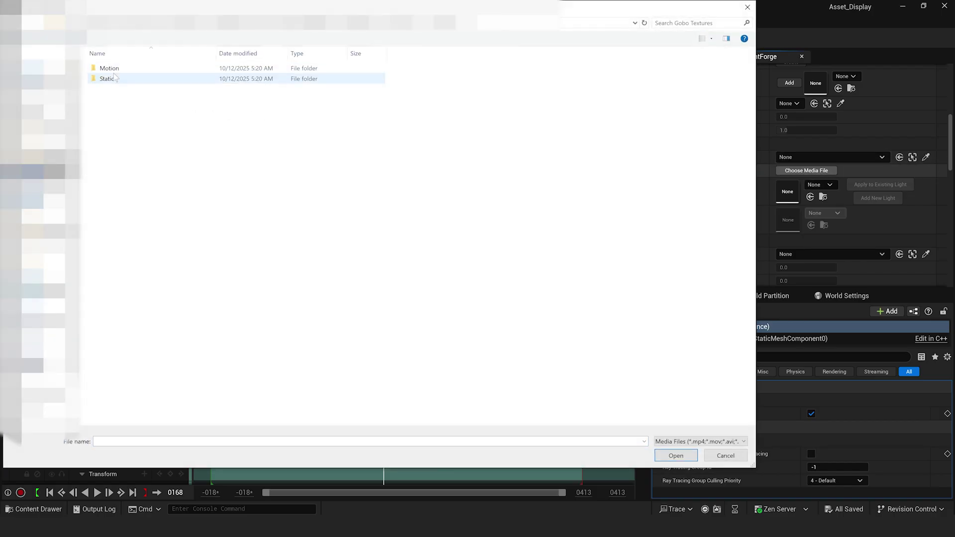
double_click(121, 72)
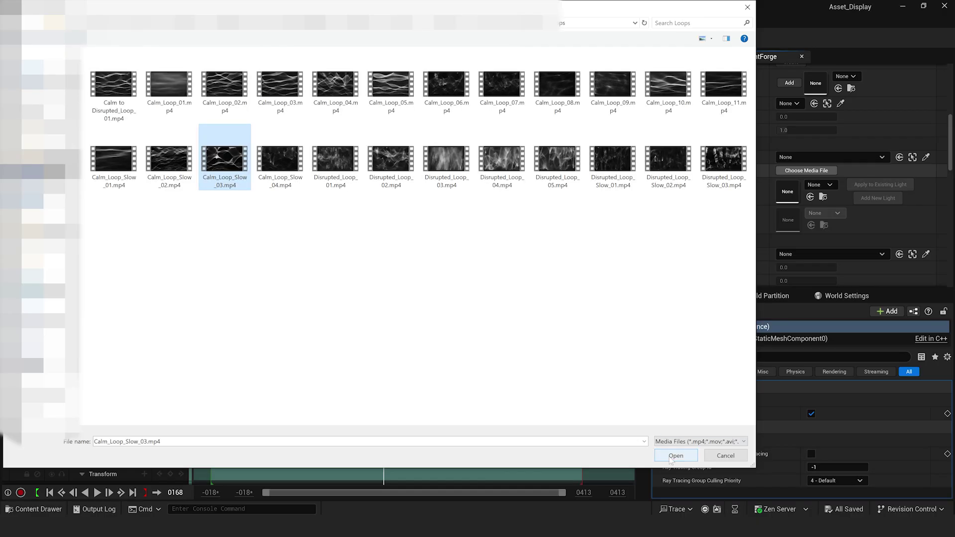
click(676, 455)
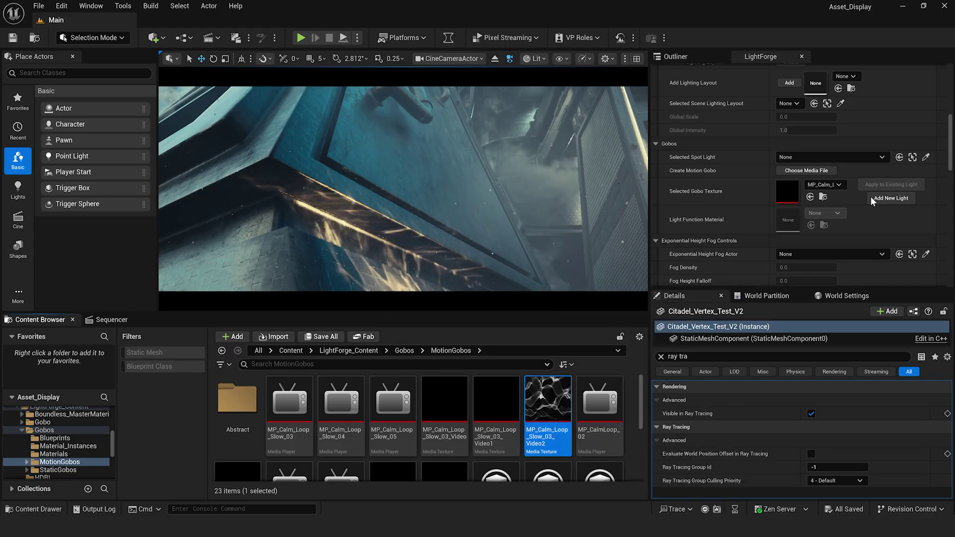
- Apply the gobo to SpotLight6 viewed through CineCameraActor, then step back a frame in LS_GoboTest
click(836, 157)
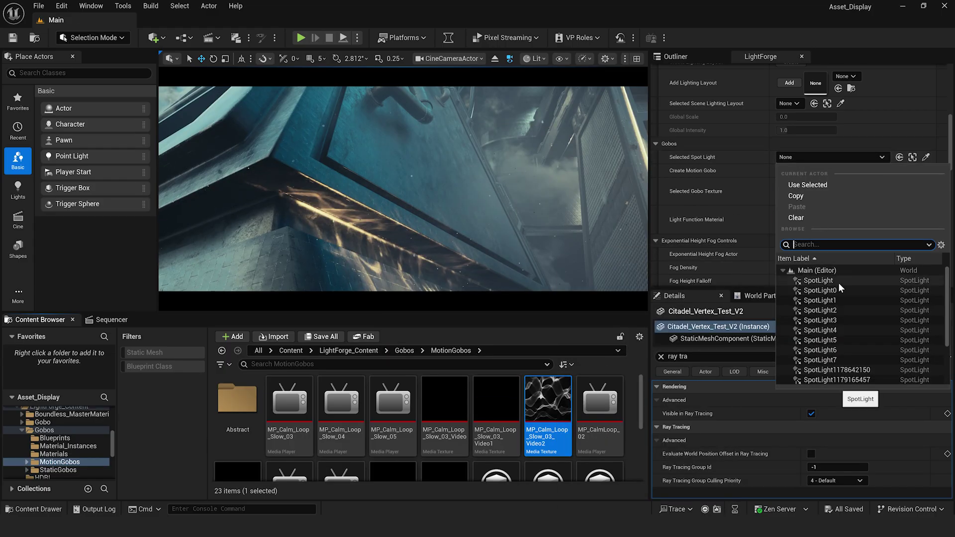
click(826, 350)
click(899, 157)
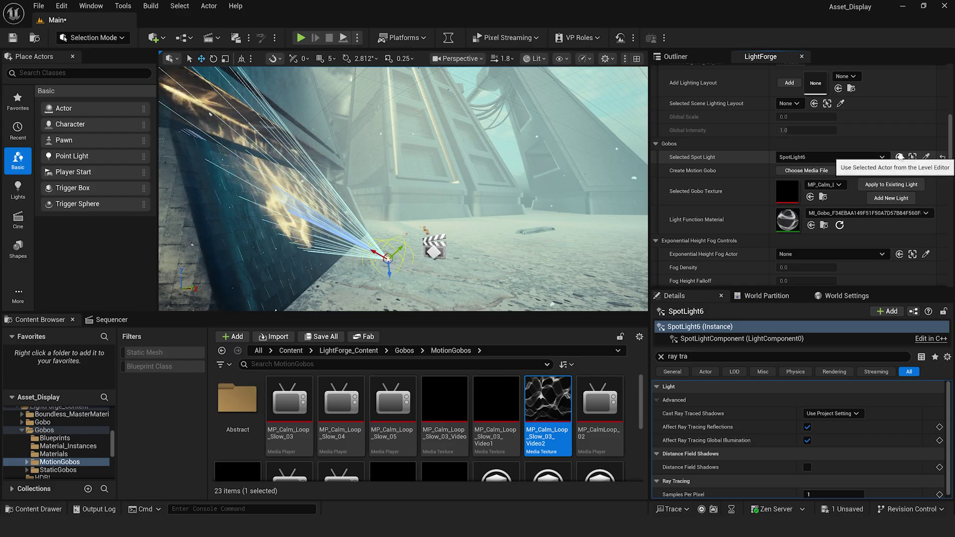
click(458, 58)
click(463, 113)
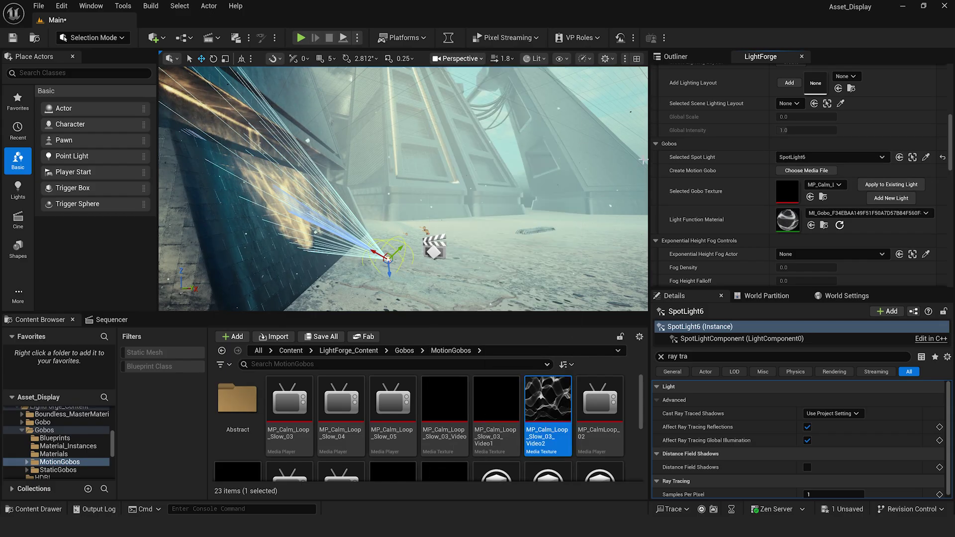
click(890, 185)
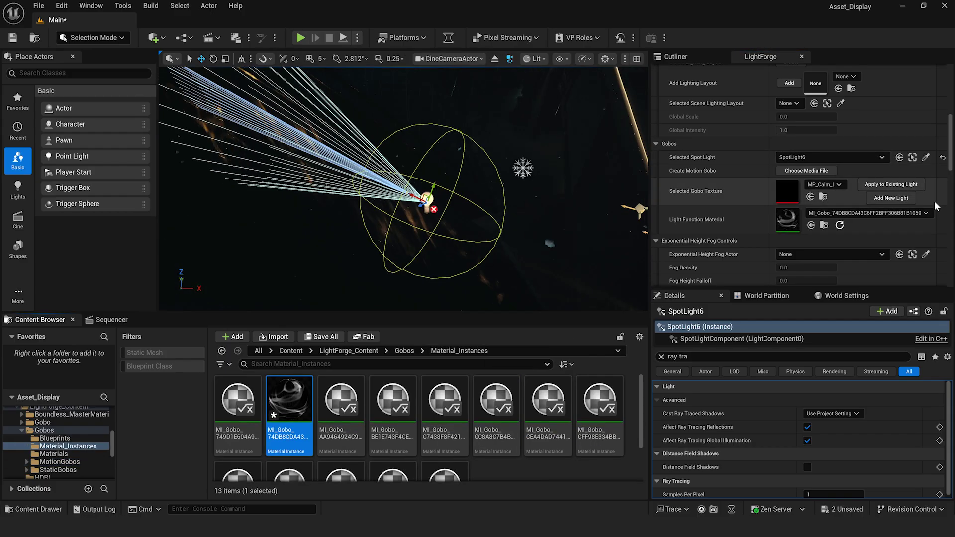
click(110, 320)
key(Left)
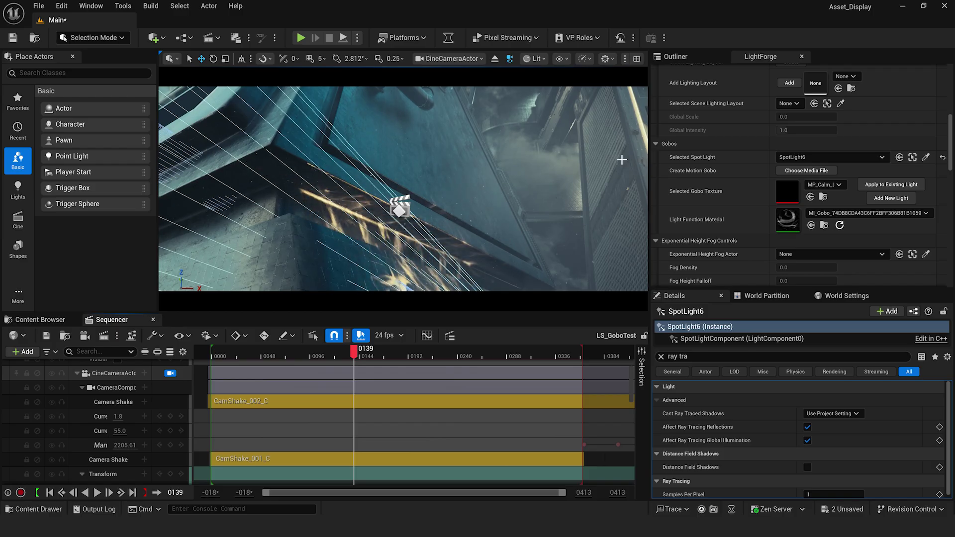
drag(951, 130, 951, 198)
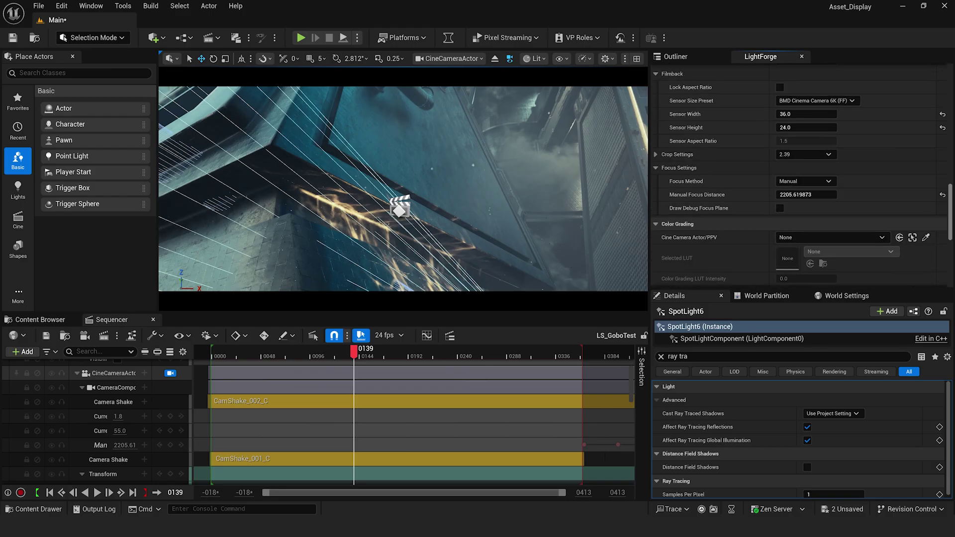
- Drive LF_LUT_11_Color grading from PostProcessVolume, compare intensity 0.0 against 1.0, then select the building mesh
scroll(937, 203, down, 4)
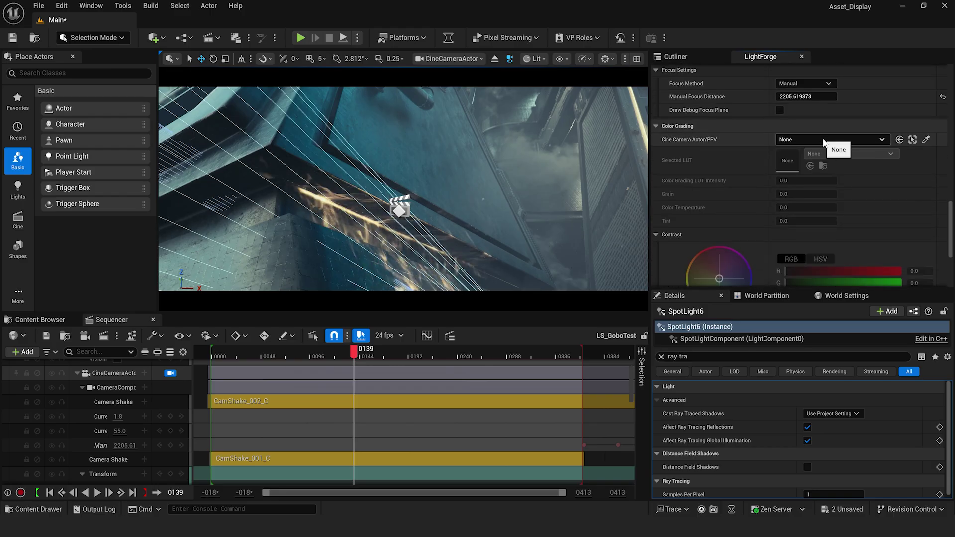
click(823, 141)
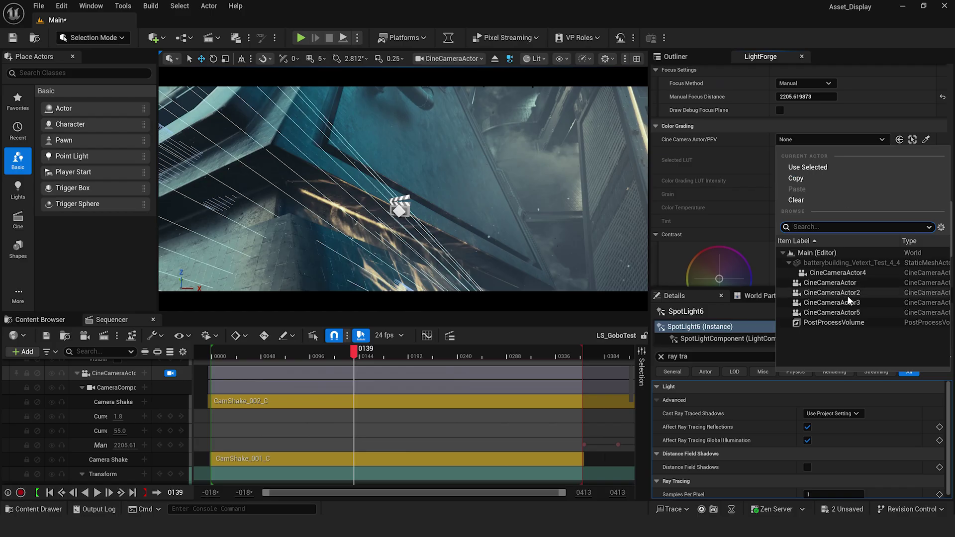
click(849, 322)
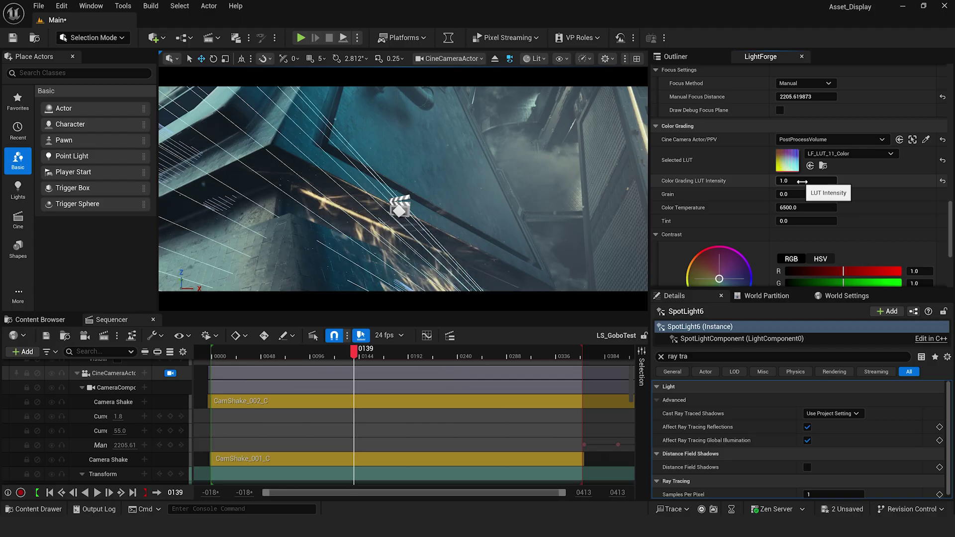
drag(805, 181, 781, 180)
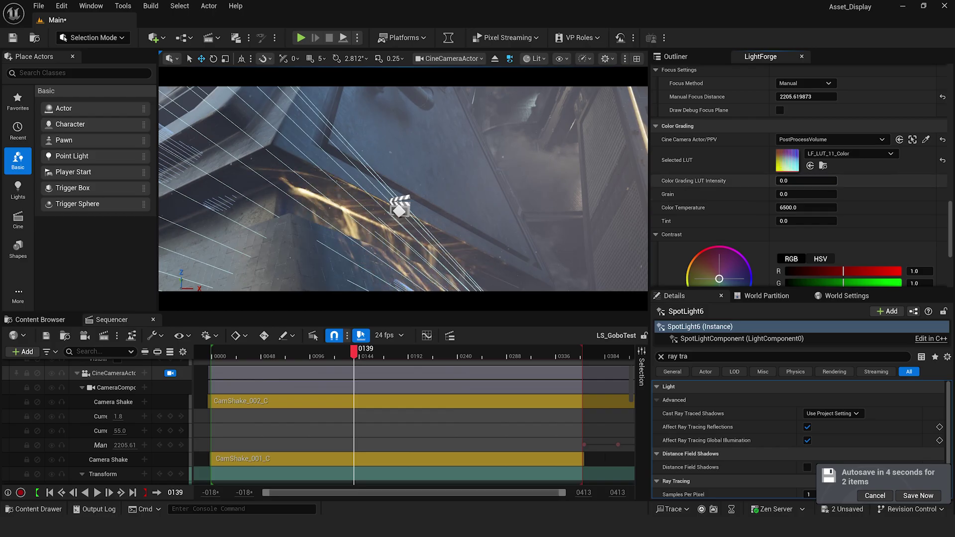
drag(805, 181, 830, 181)
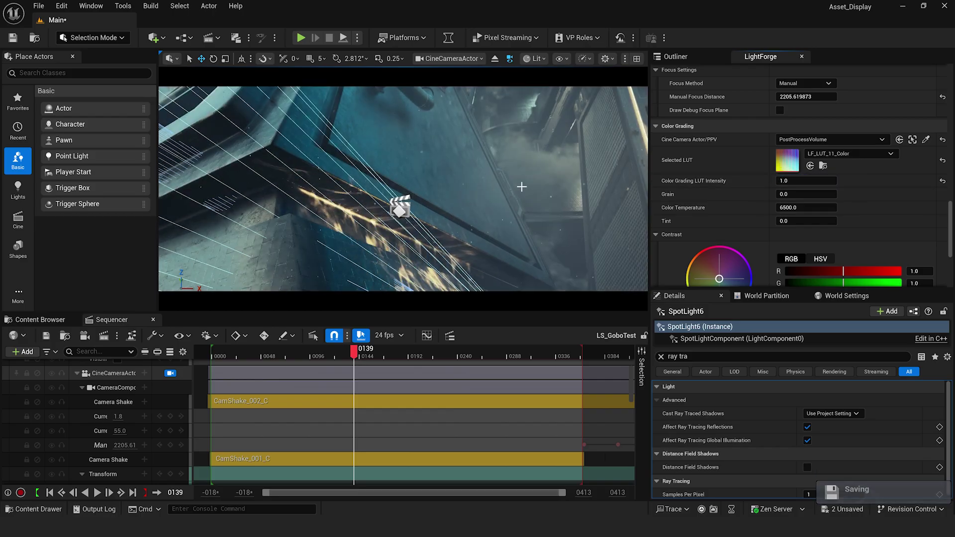
click(519, 141)
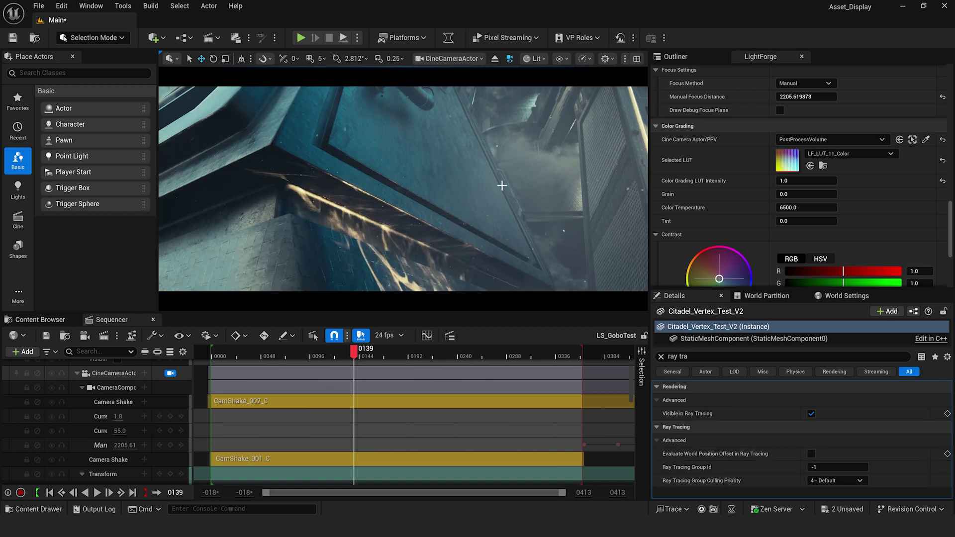
key(Escape)
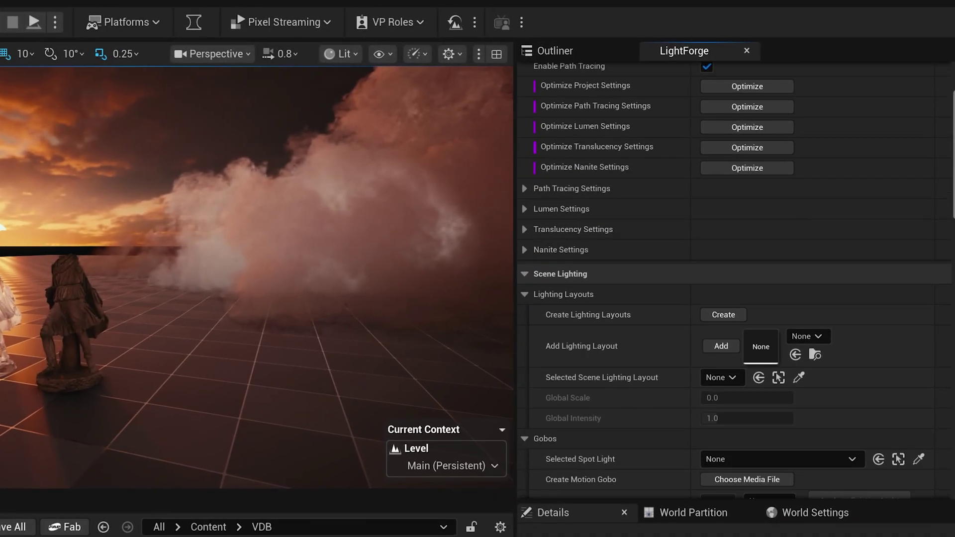
scroll(736, 278, down, 10)
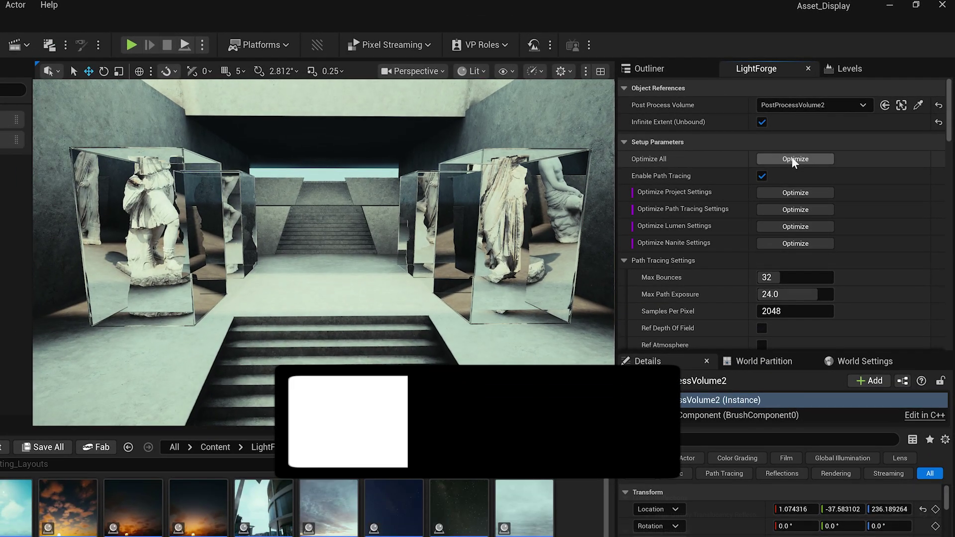
- Run LightForge's Optimize All on PostProcessVolume2 to tune the gallery's path-tracing and lighting settings
click(794, 159)
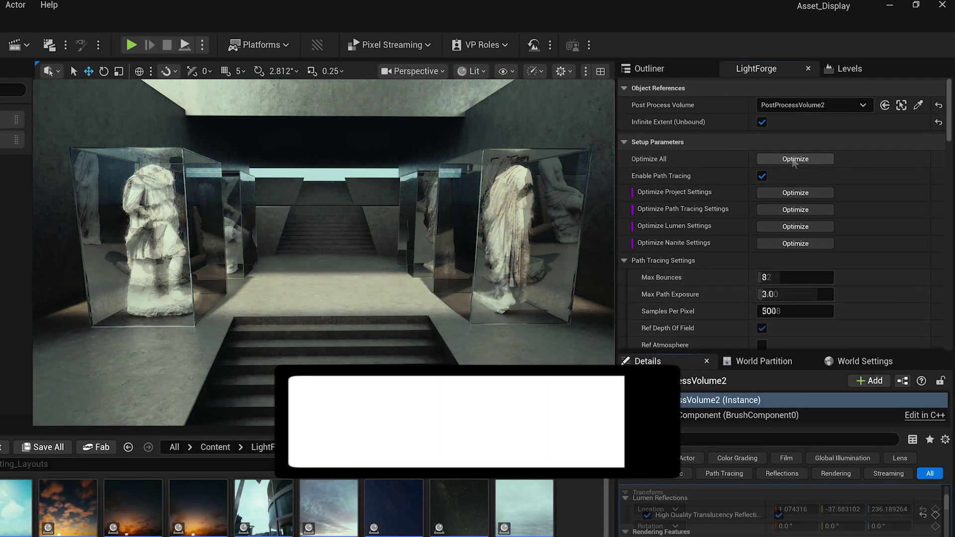